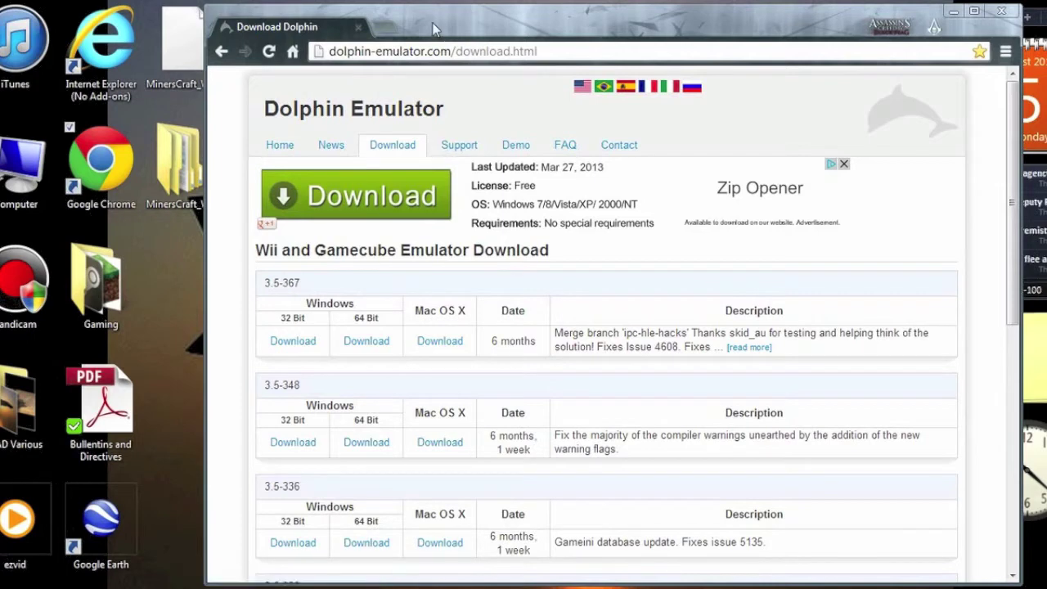
left_click_drag(433, 25, 434, 20)
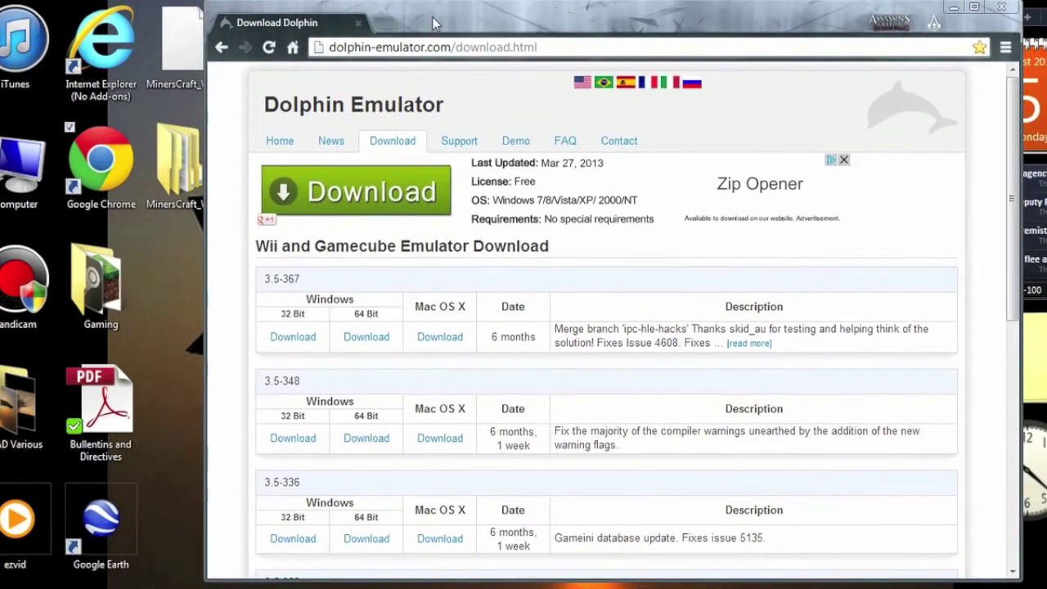
right_click(433, 8)
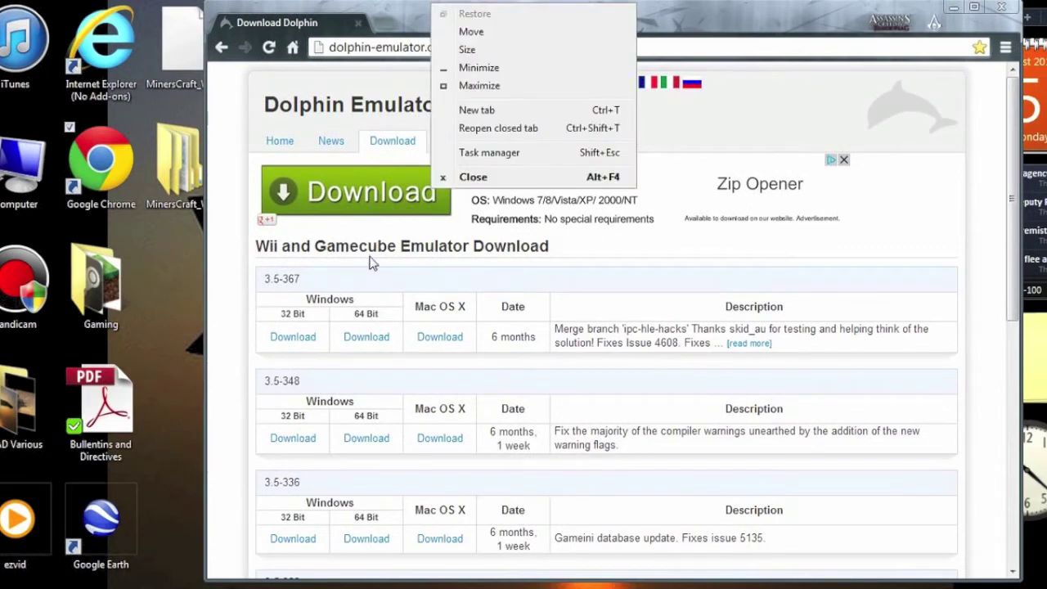
left_click(370, 262)
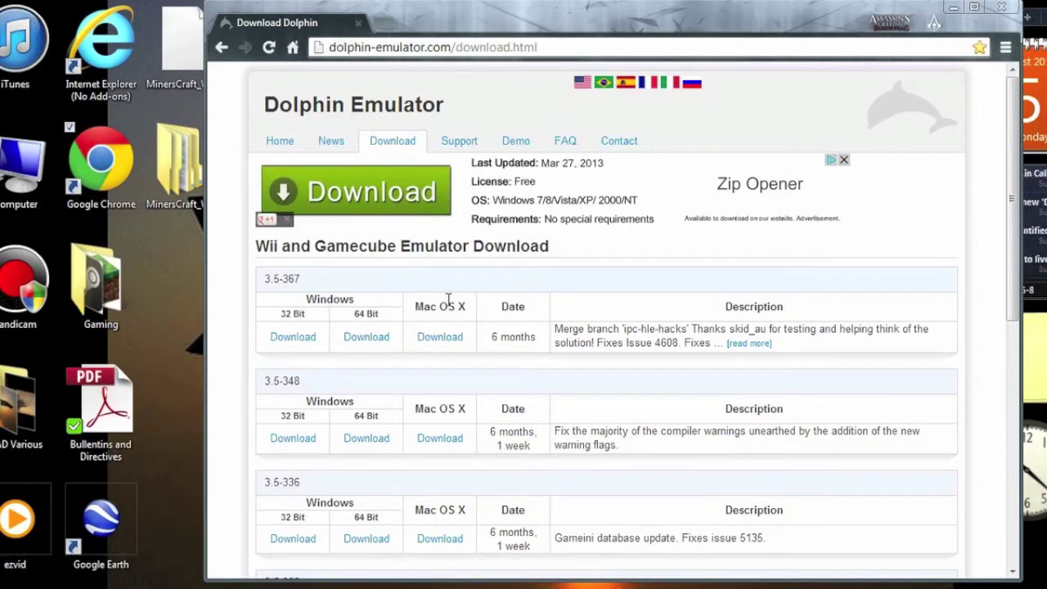
Download the 64-bit Windows build of Dolphin 3.5-367 and save it to the Desktop as a WinRAR archive.
left_click(365, 337)
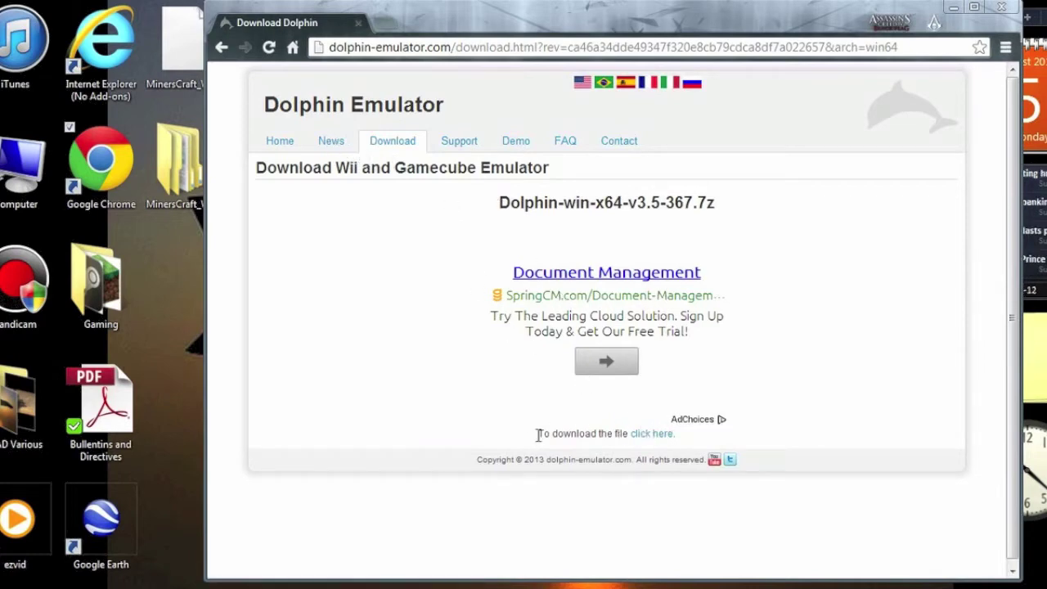
left_click(662, 433)
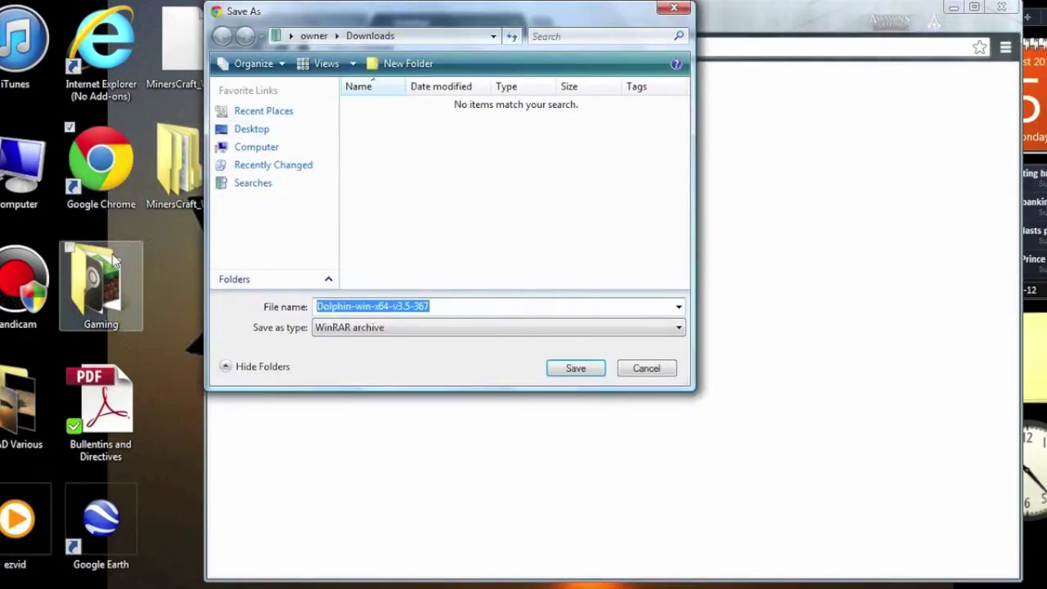
left_click(253, 131)
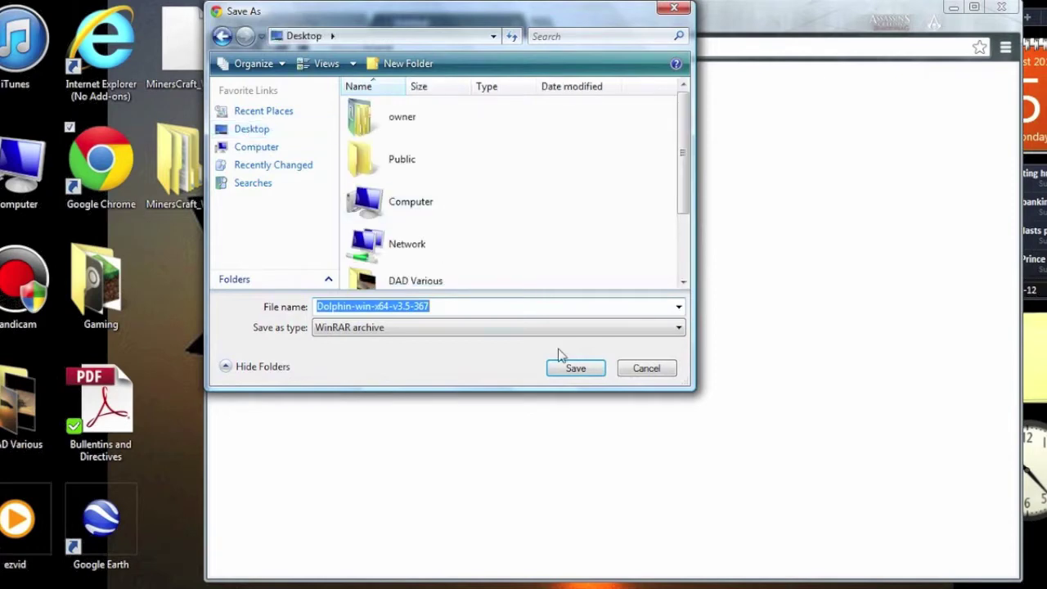
left_click(342, 332)
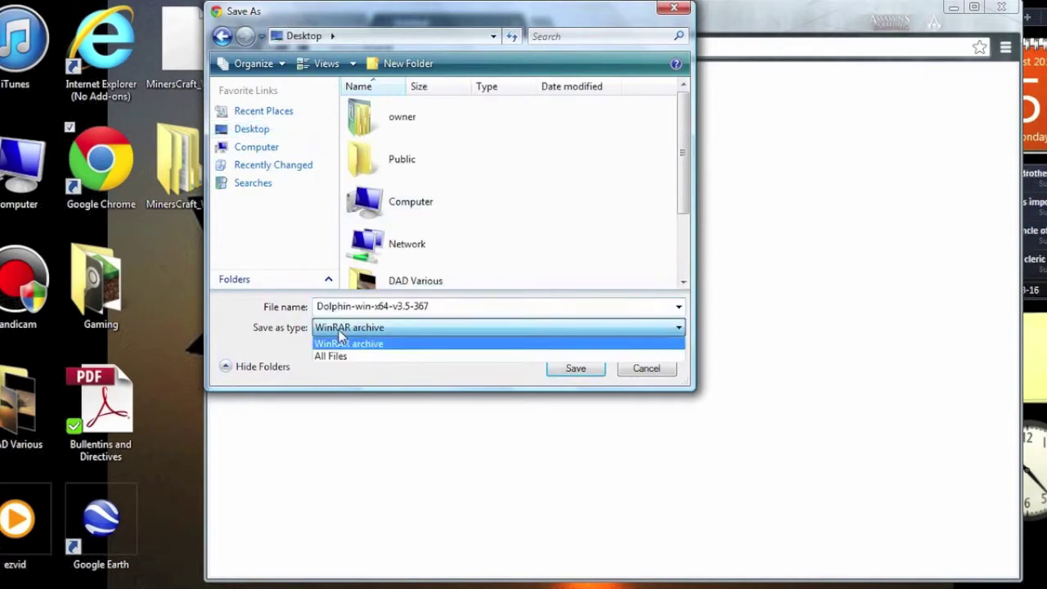
left_click(536, 331)
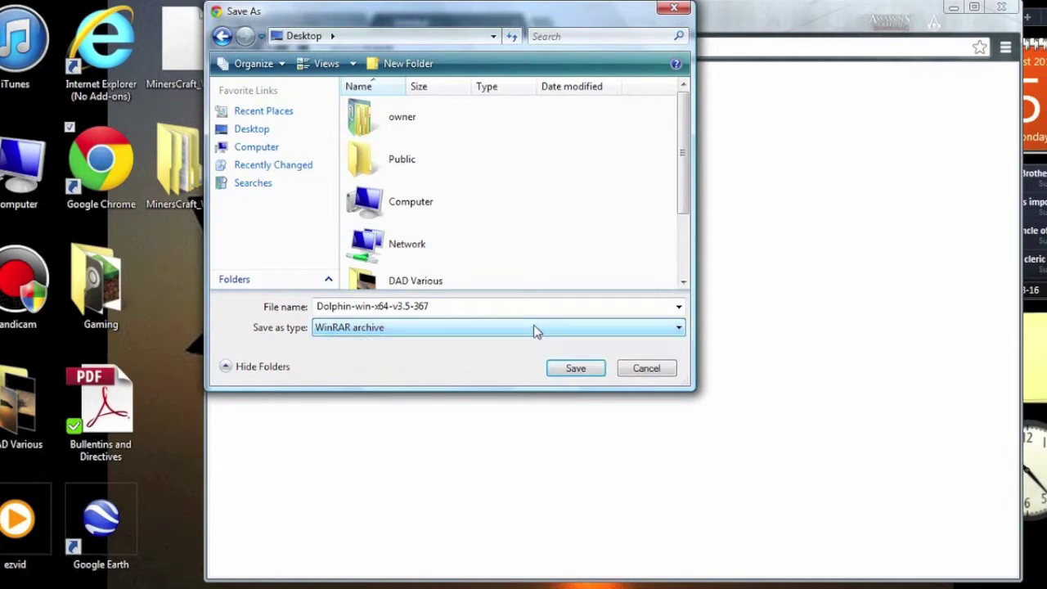
left_click(576, 368)
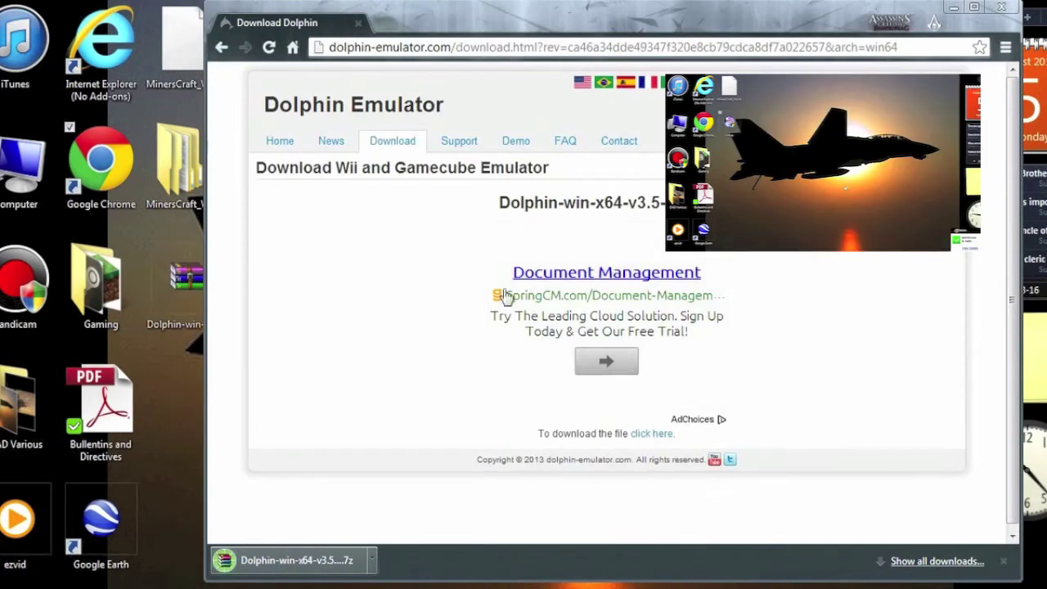
Open the downloaded Dolphin archive from the desktop in WinRAR and run Dolphin.exe inside it.
left_click_drag(471, 36, 578, 48)
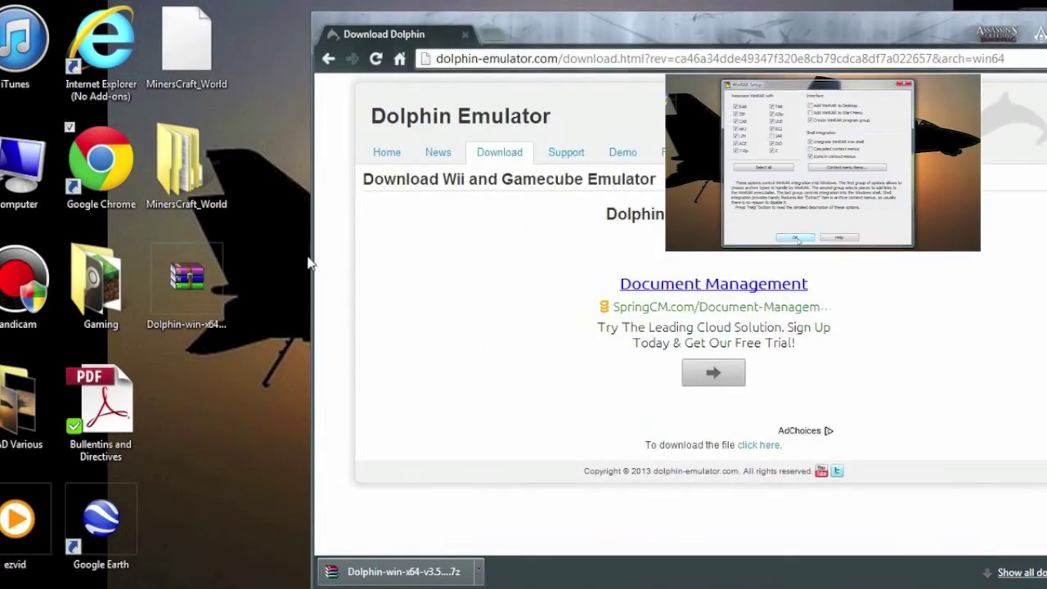
left_click(209, 281)
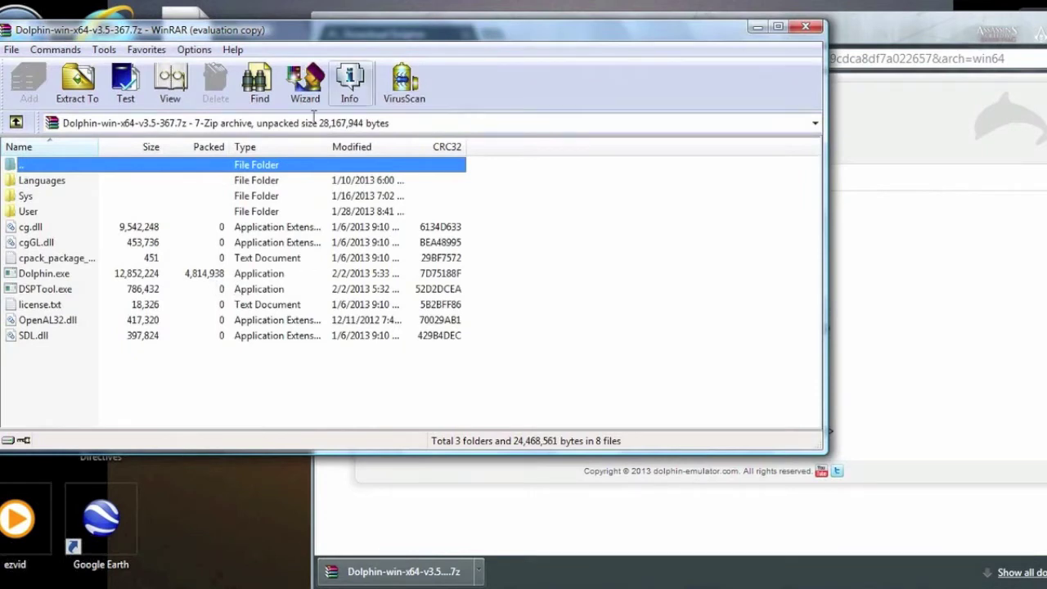
double_click(107, 273)
Arrange the WinRAR and Dolphin windows to expose the desktop, and extract Dolphin.exe from the archive onto it.
left_click_drag(239, 30, 568, 104)
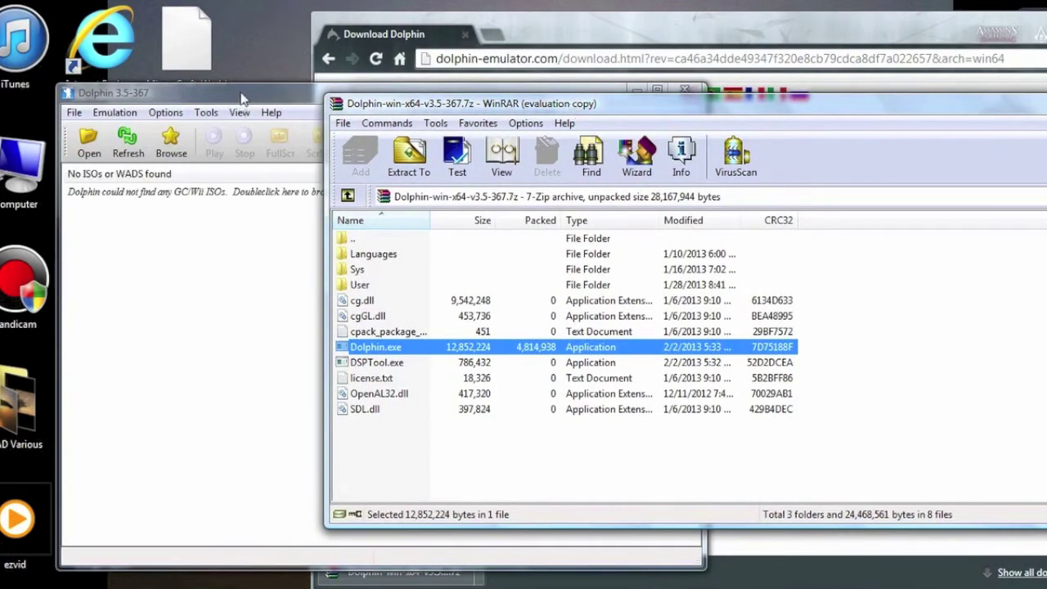
left_click(242, 98)
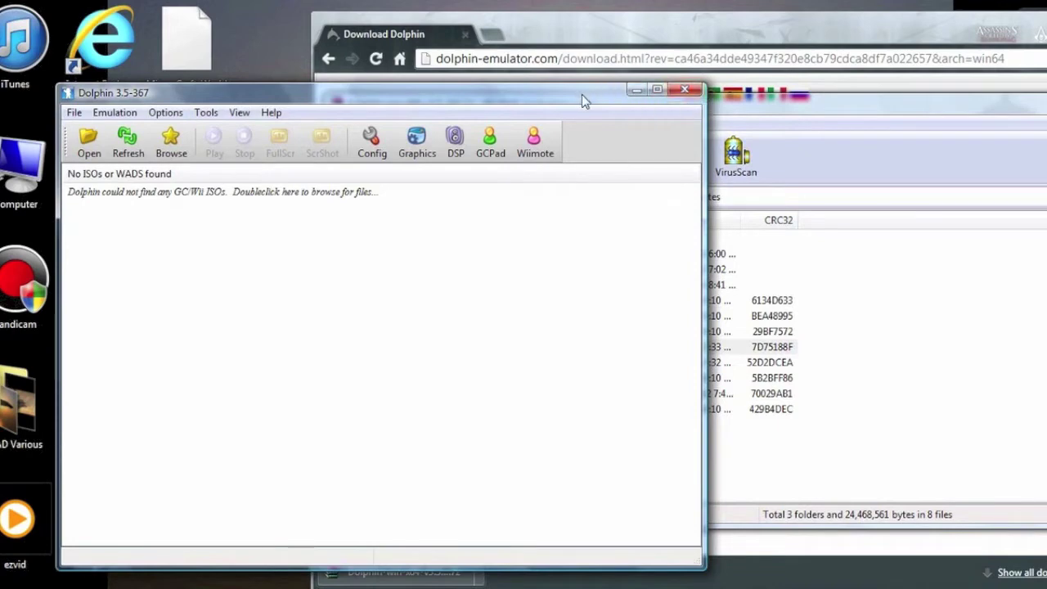
left_click_drag(584, 100, 753, 101)
left_click_drag(677, 93, 715, 458)
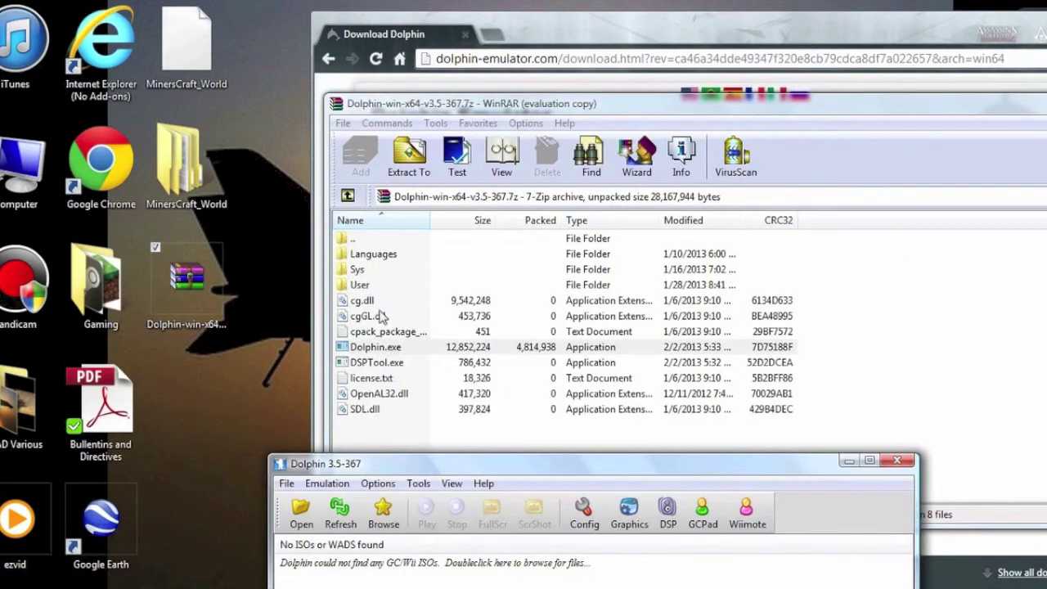
left_click_drag(382, 352, 336, 349)
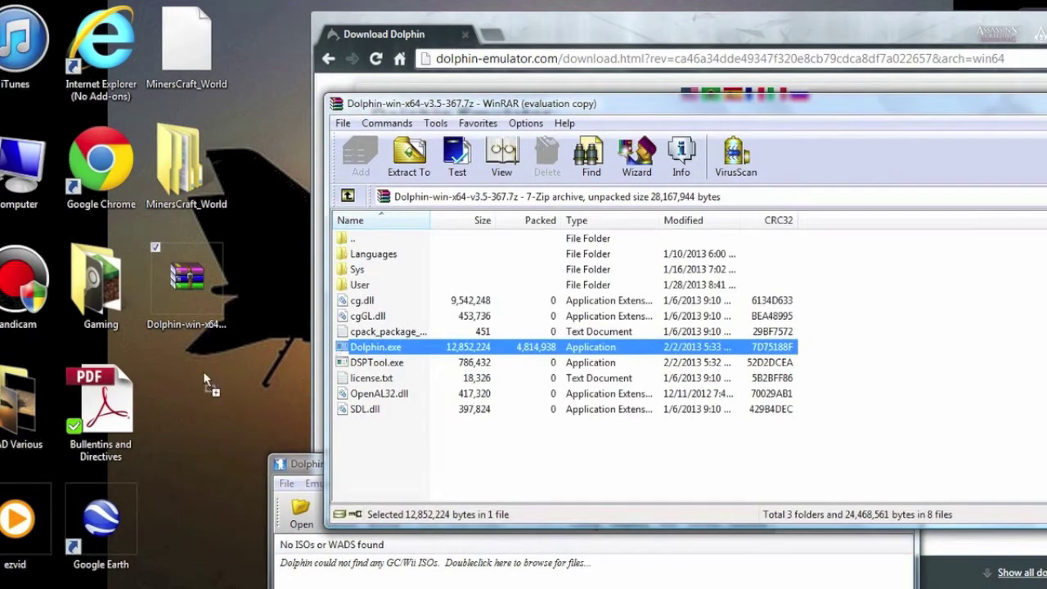
left_click_drag(205, 379, 206, 378)
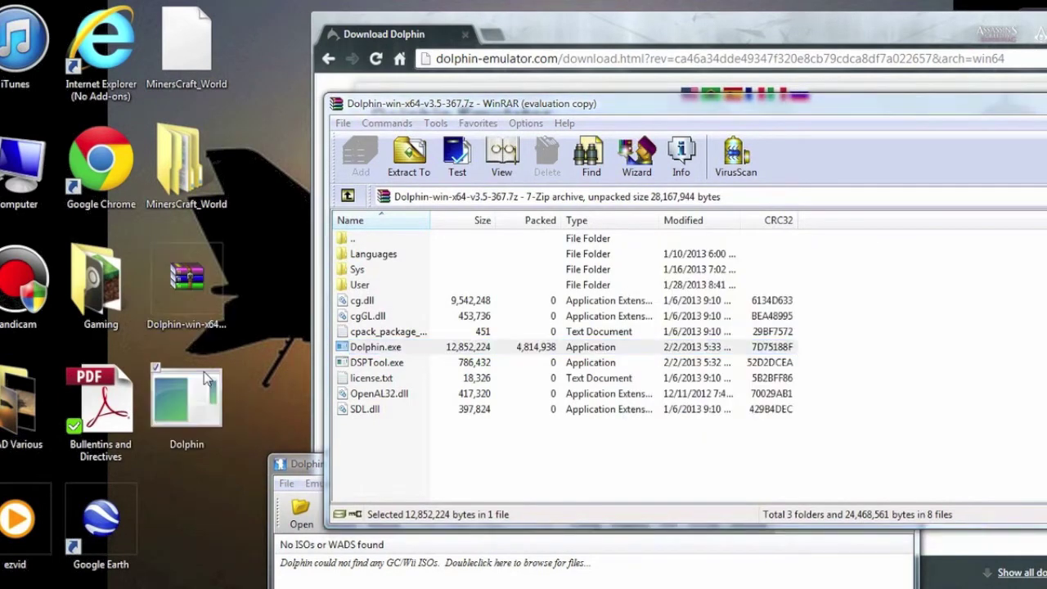
left_click_drag(282, 464, 312, 152)
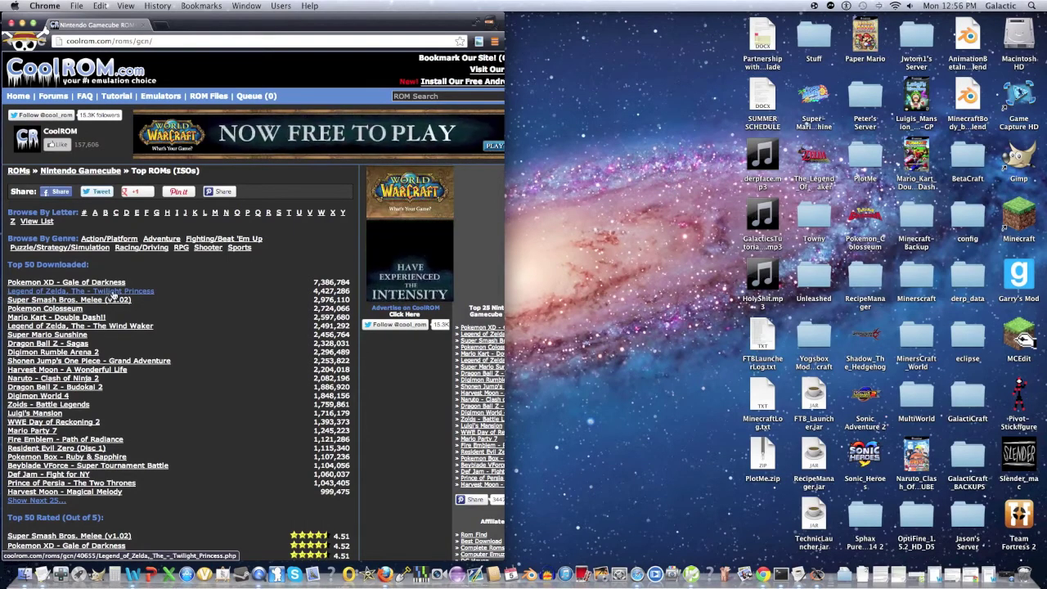
Open Dolphin on the Mac, enlarge its window and move it clear of the upper desktop icons.
left_click(277, 572)
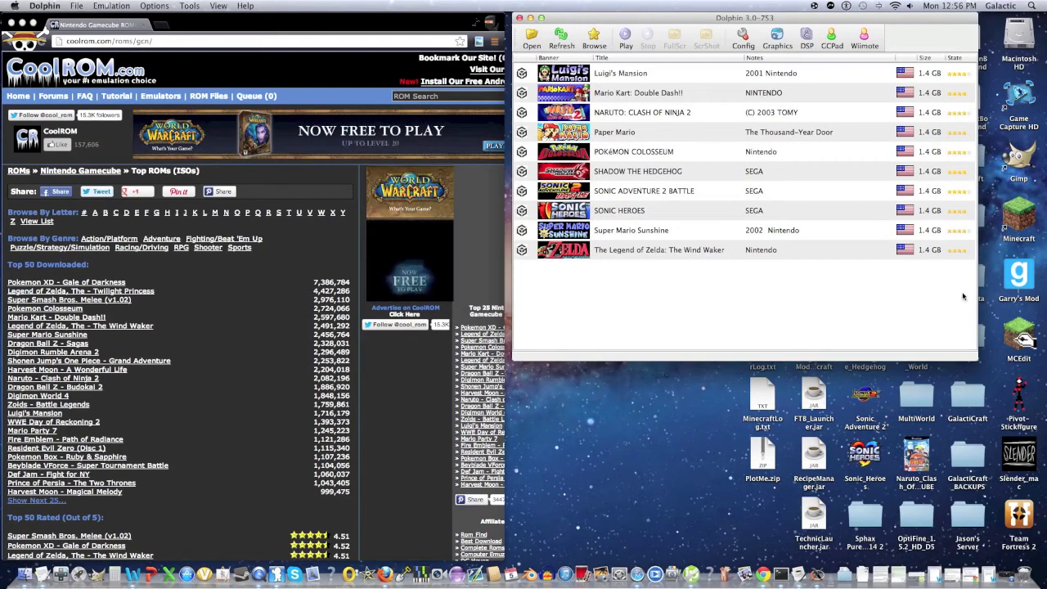
left_click_drag(976, 358, 1017, 484)
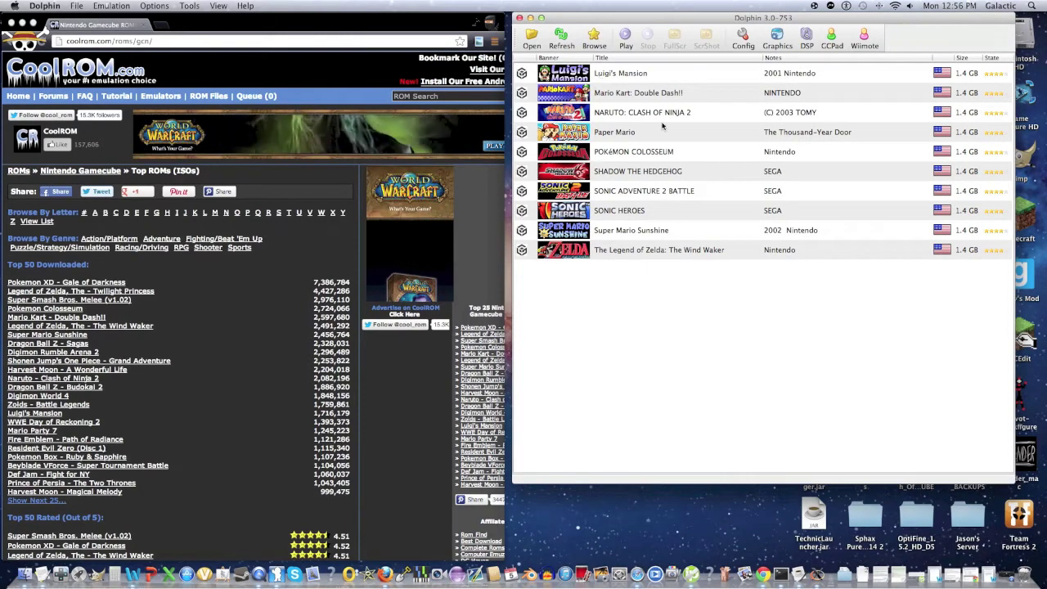
left_click_drag(760, 17, 825, 288)
Examine the game files inside the Paper Mario and Luigi's Mansion desktop folders, and return to the Dolphin window.
double_click(867, 39)
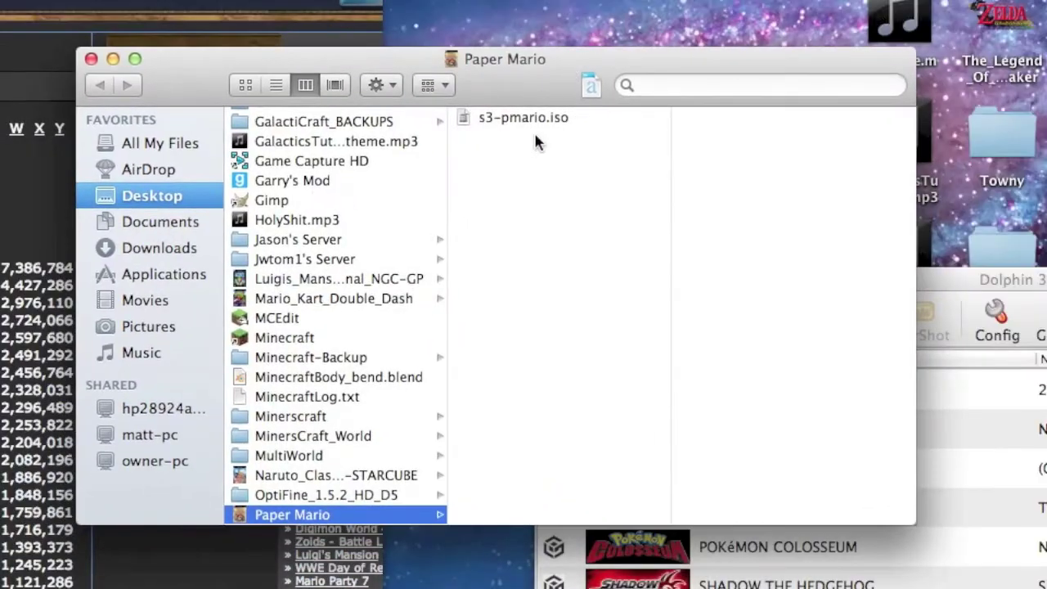
left_click(90, 59)
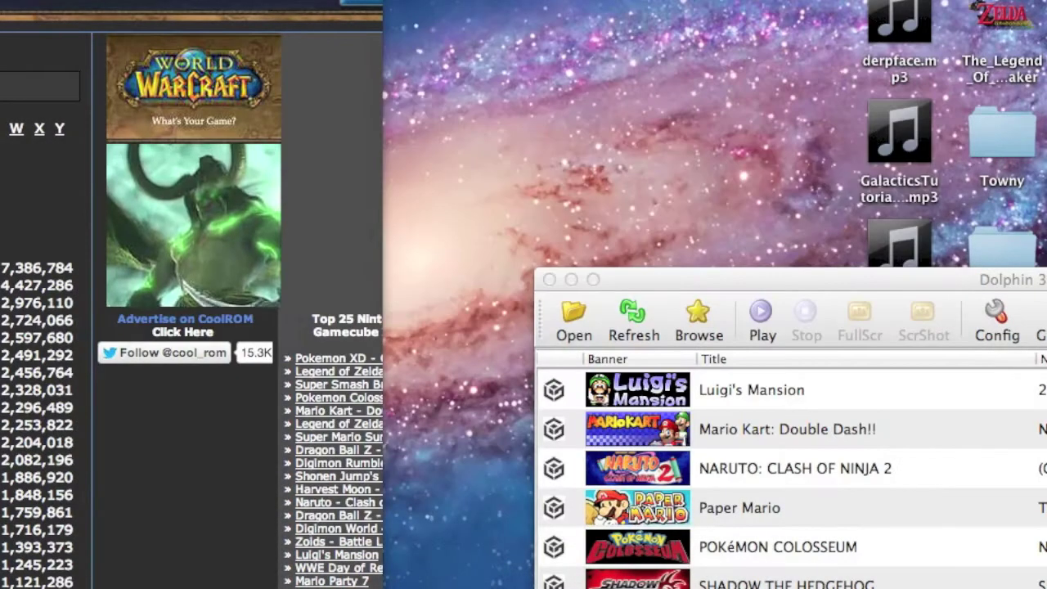
key("super+o")
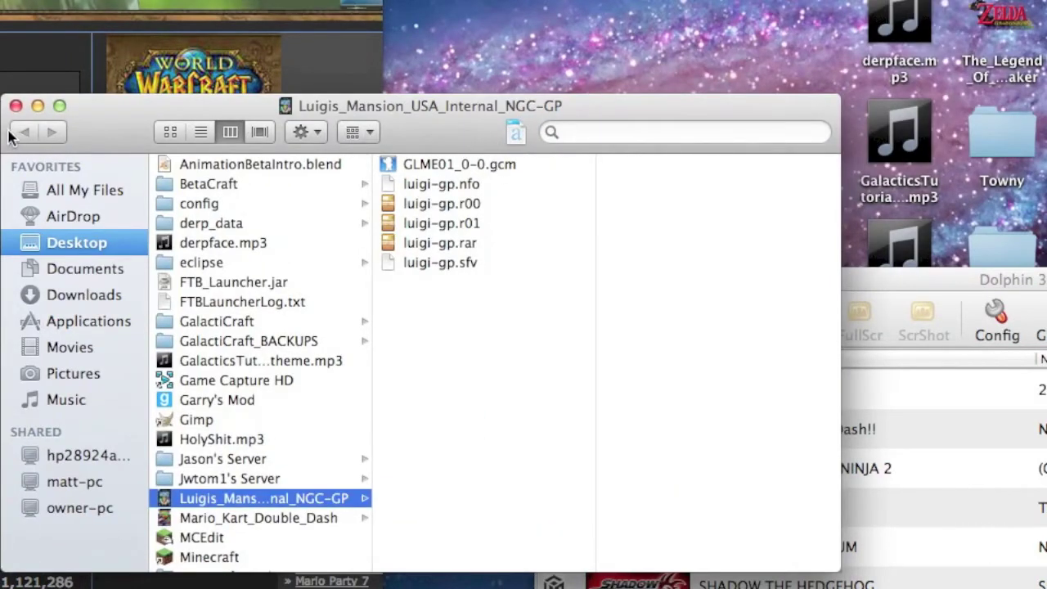
left_click(16, 105)
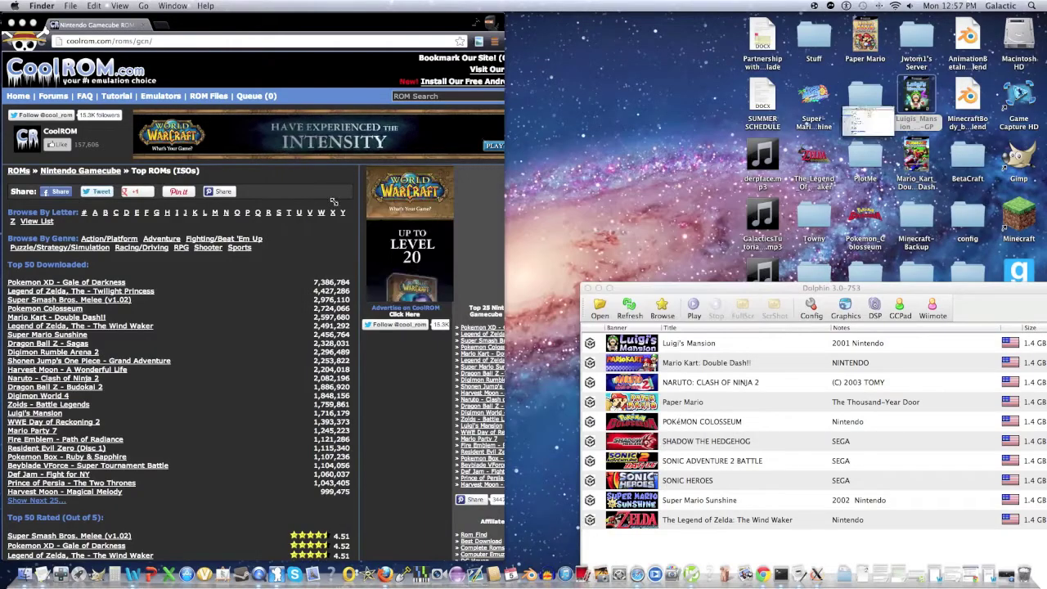
double_click(726, 288)
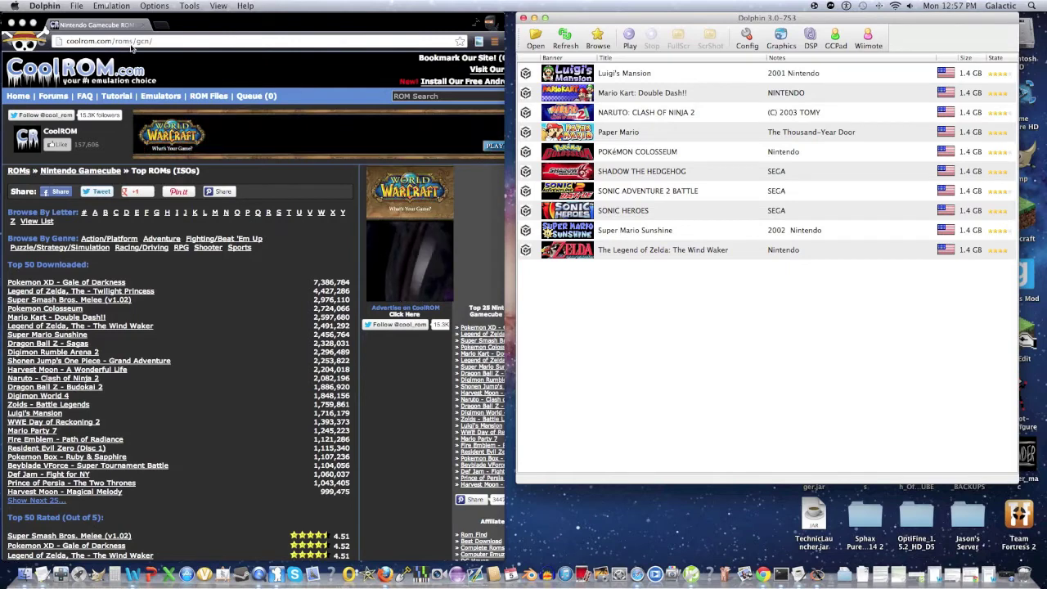
Switch to Chrome and download The Legend of Zelda: Twilight Princess from CoolROM's Top 50 Downloaded list, closing the download pop-up.
left_click(205, 332)
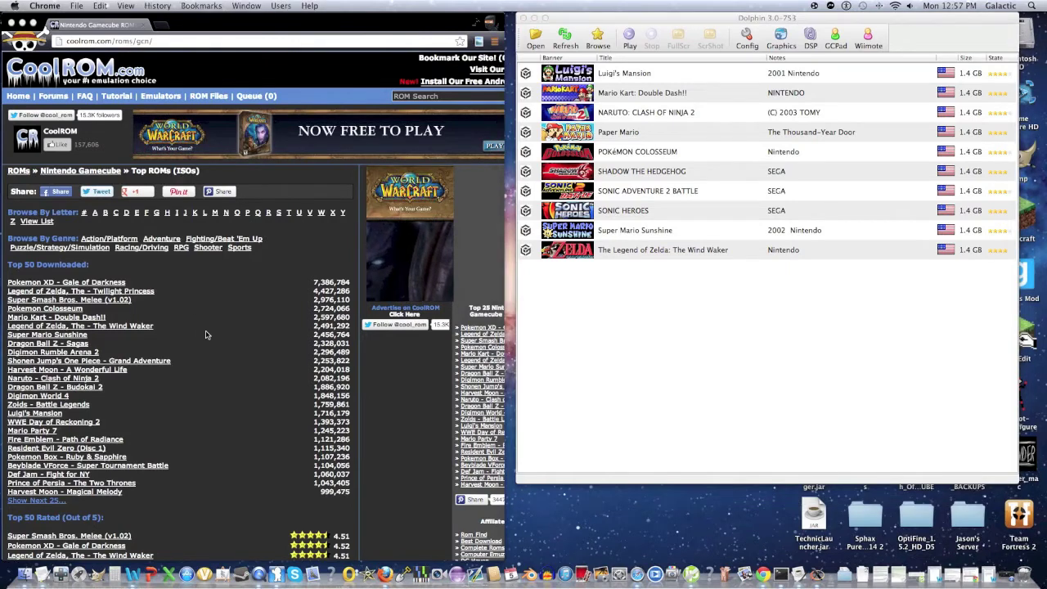
left_click(96, 291)
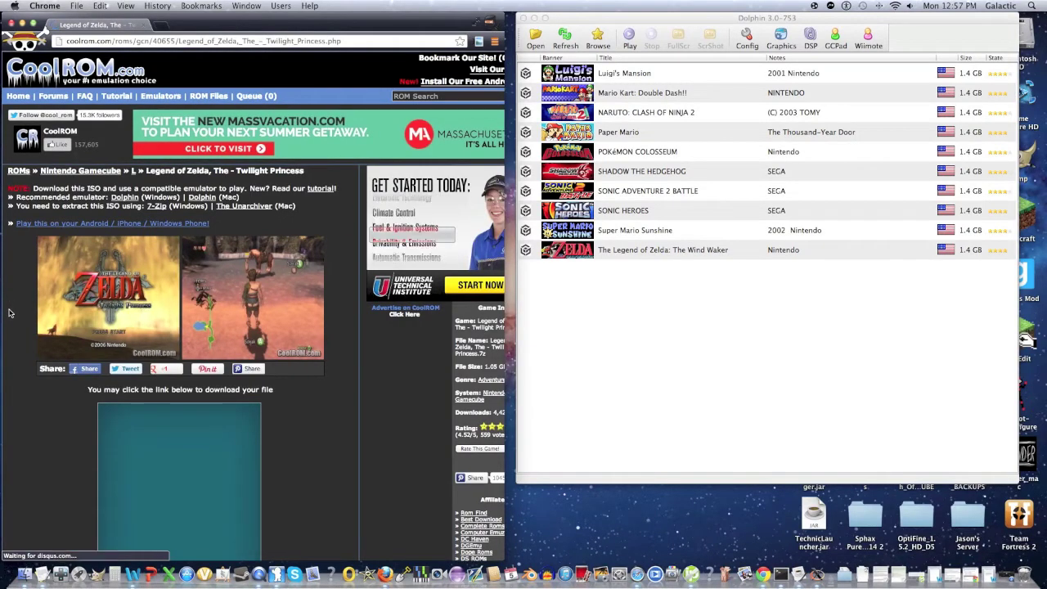
scroll(10, 312, "down", 3)
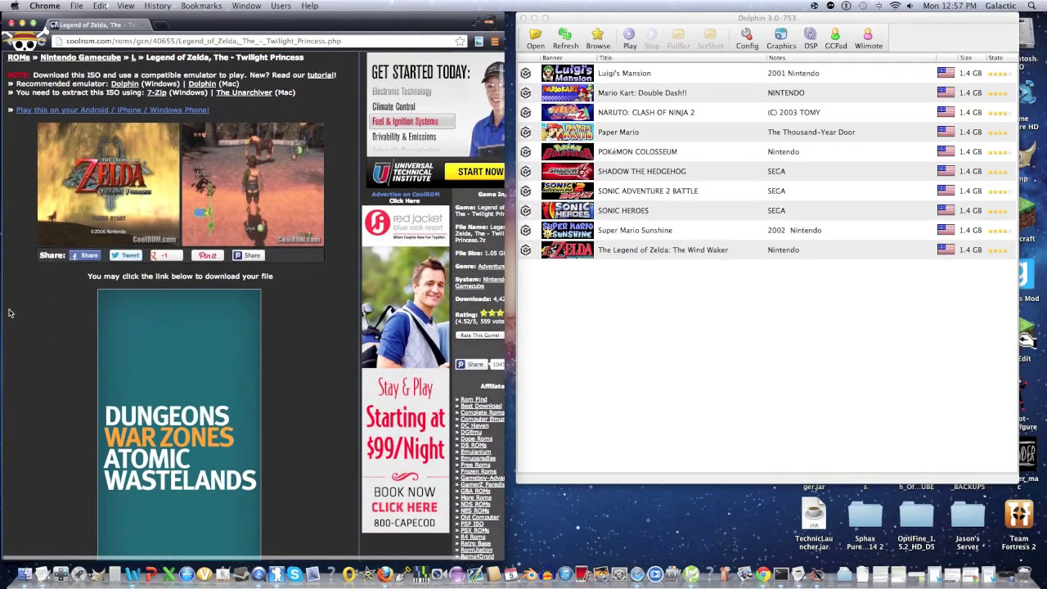
scroll(10, 313, "down", 3)
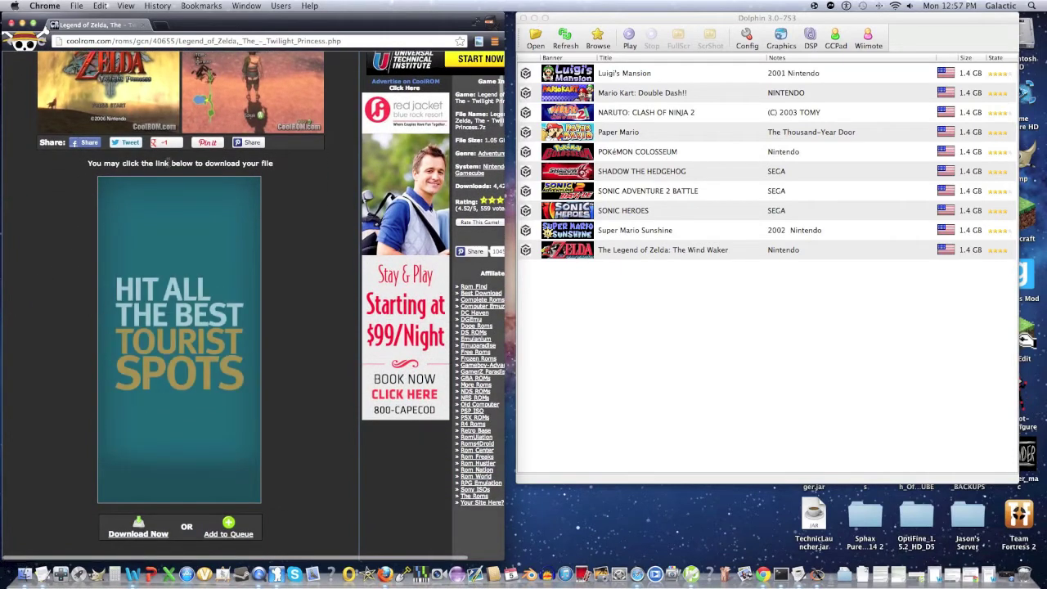
scroll(11, 276, "down", 3)
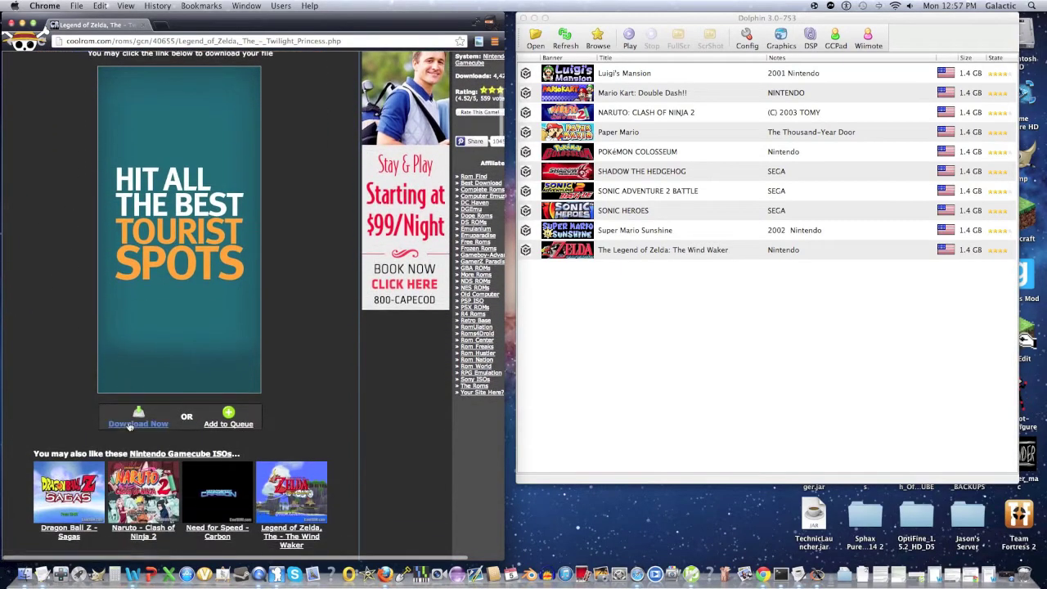
left_click(129, 425)
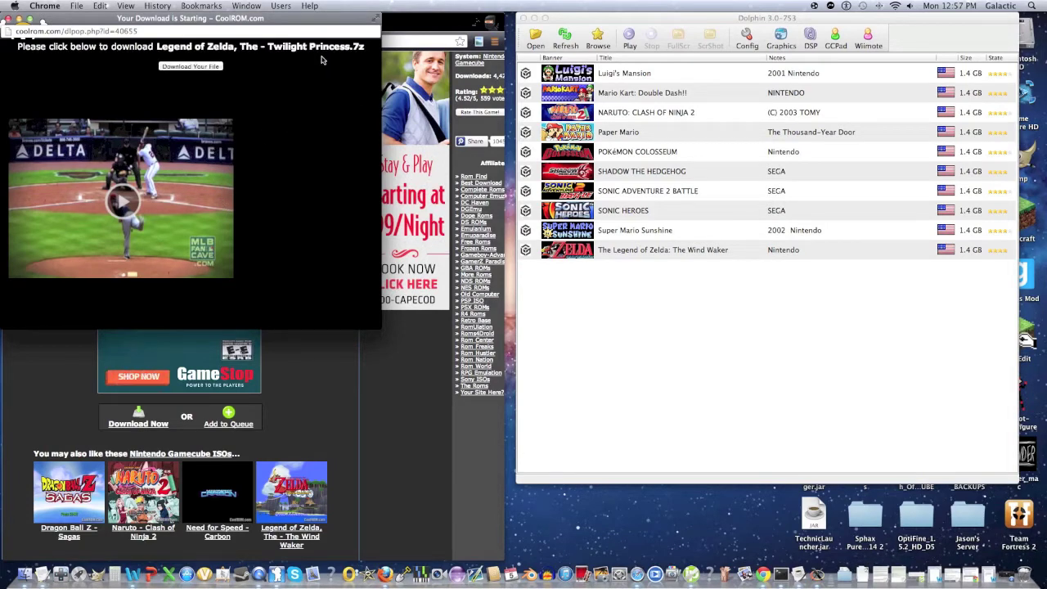
left_click(195, 69)
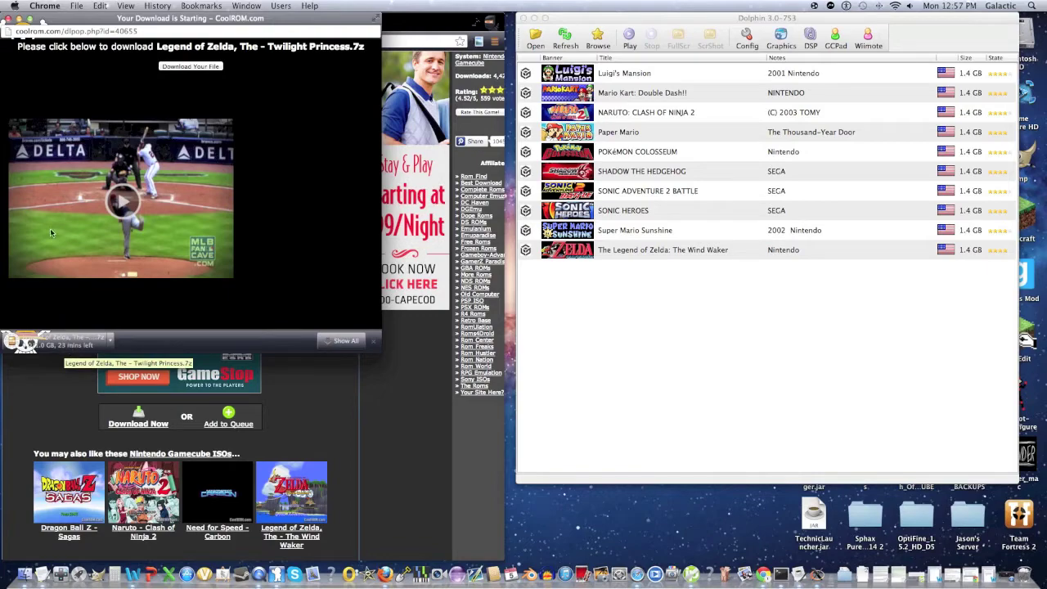
left_click(8, 20)
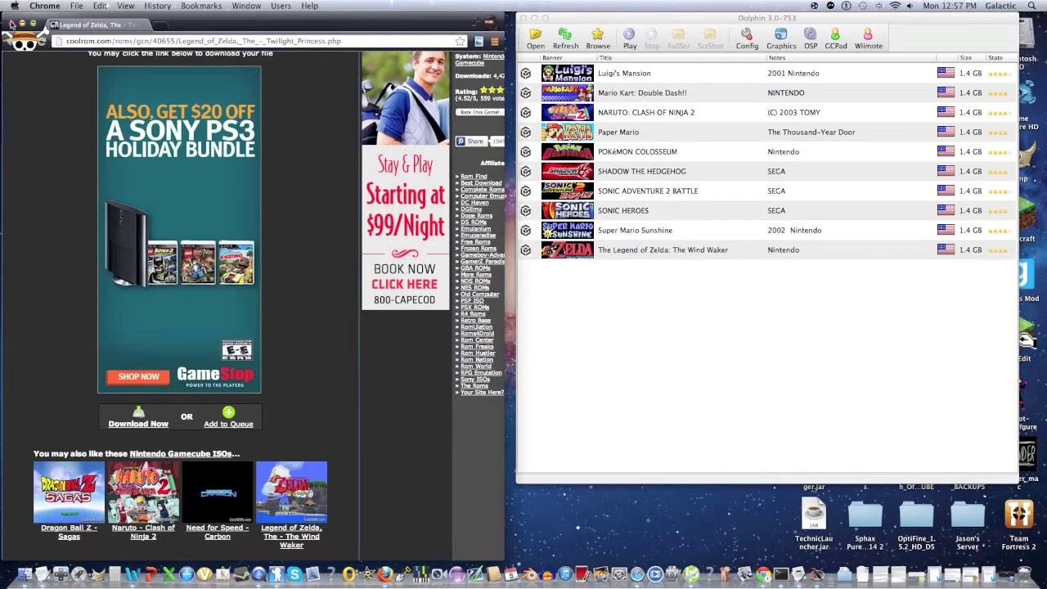
scroll(37, 245, "up", 10)
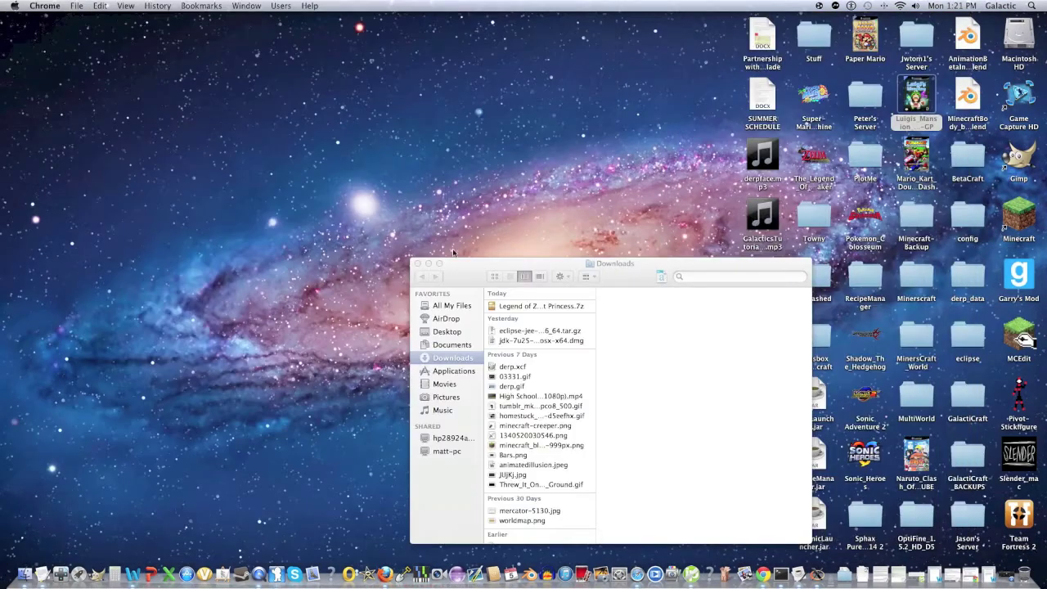
Move the Twilight Princess .7z archive from the Downloads folder to the desktop.
left_click_drag(525, 266, 322, 211)
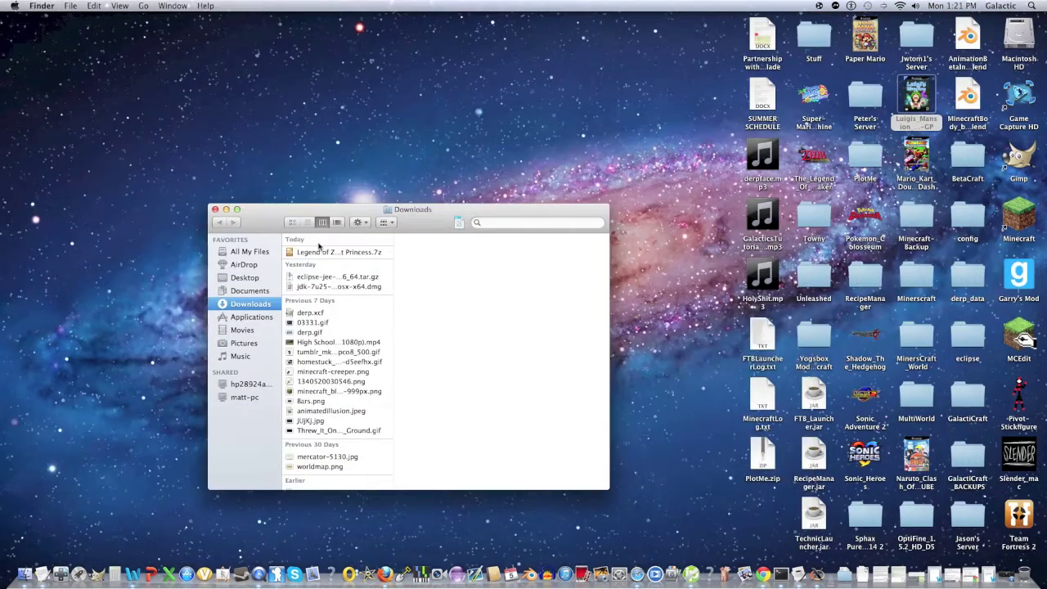
left_click_drag(321, 253, 669, 402)
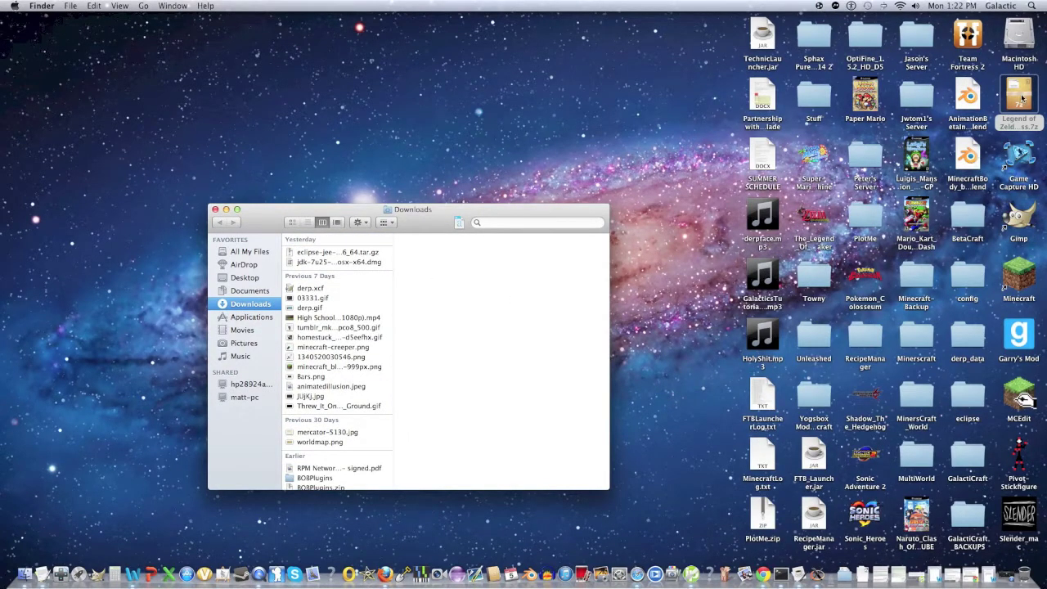
Extract the Twilight Princess .7z archive and move the ISO from the extracted folder to the desktop.
double_click(1021, 97)
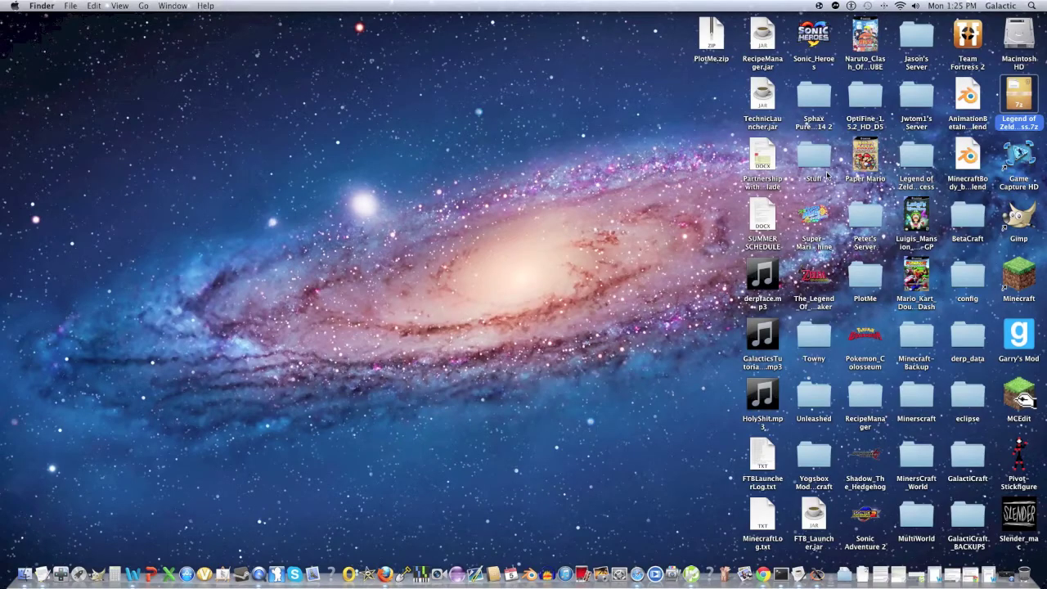
double_click(916, 159)
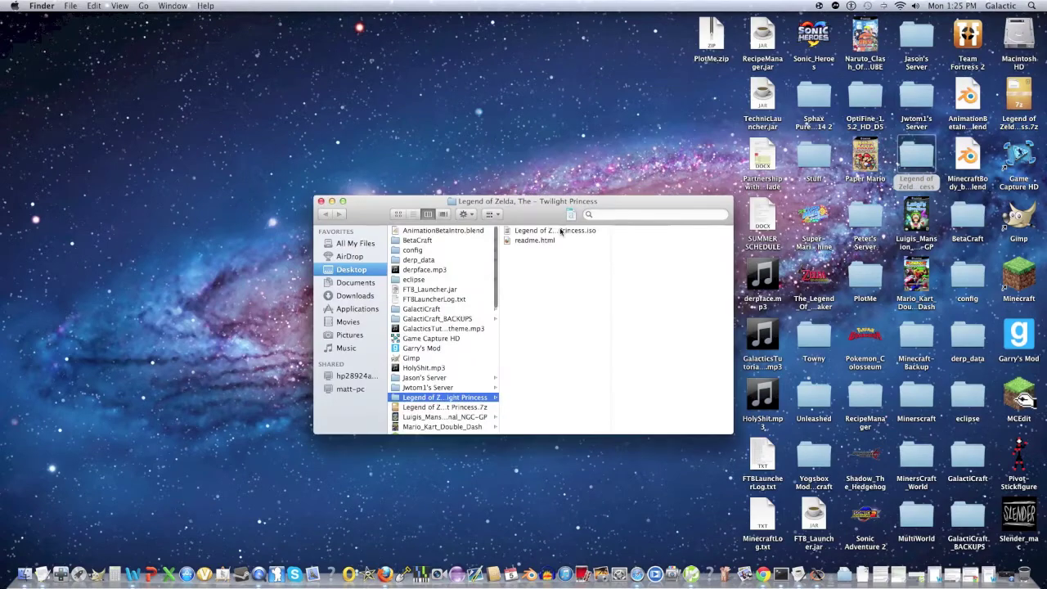
left_click_drag(558, 204, 486, 184)
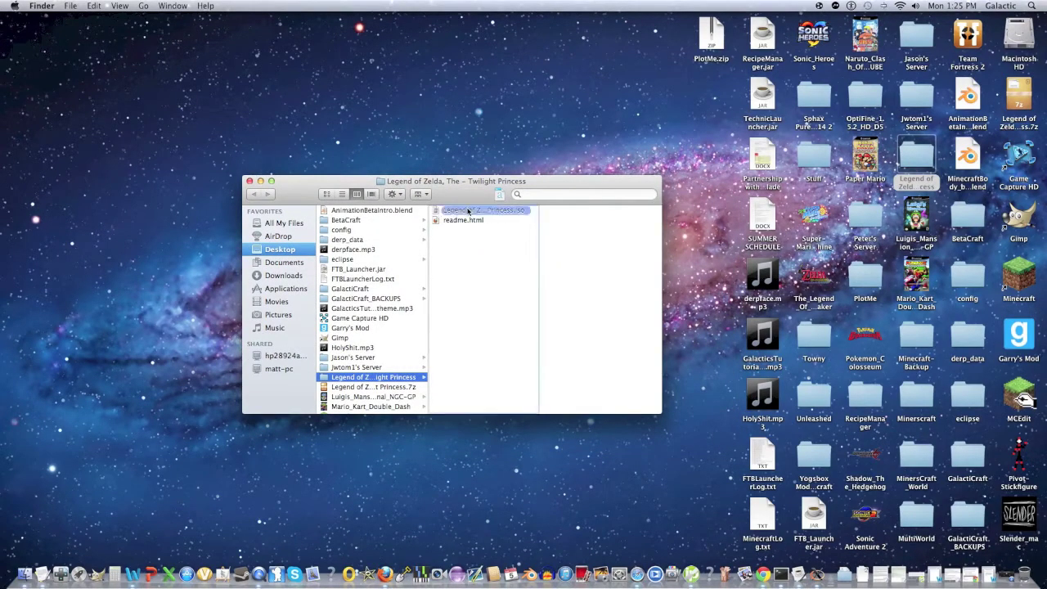
left_click_drag(453, 213, 653, 141)
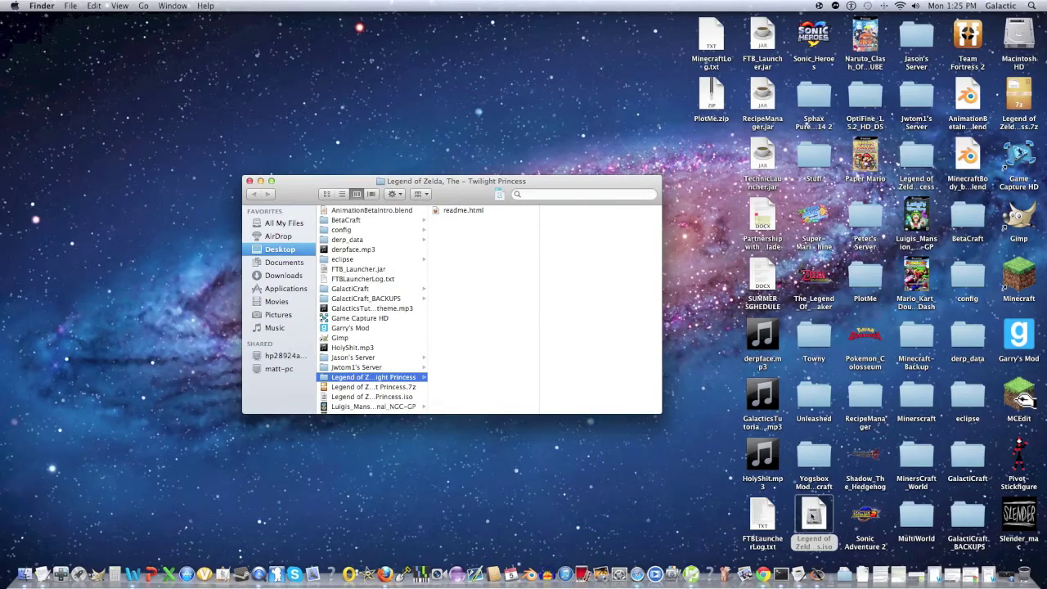
left_click(249, 181)
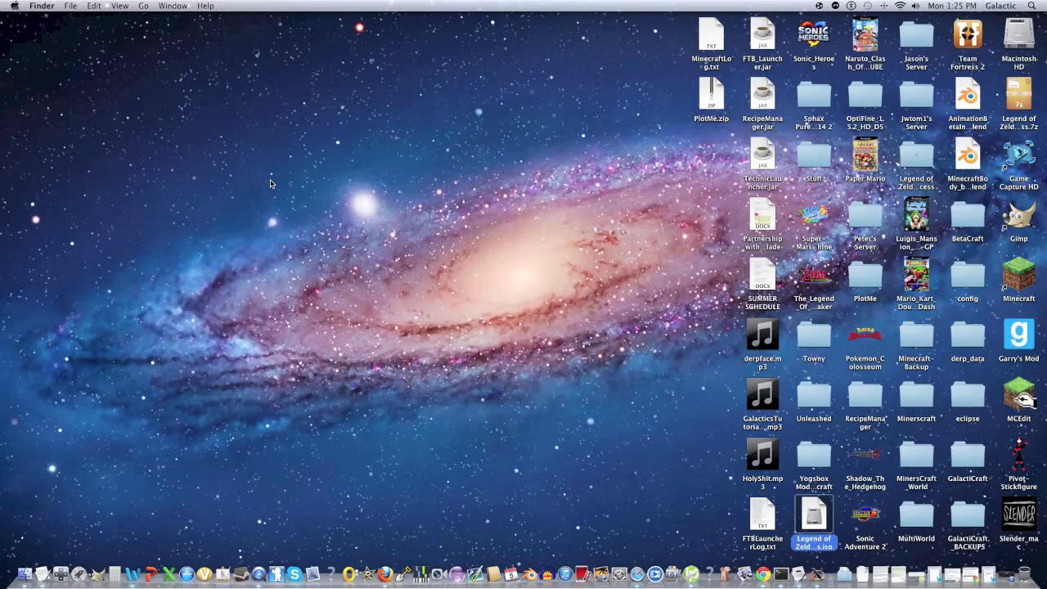
Move the extracted Twilight Princess folder and the original .7z archive to the Trash.
right_click(917, 152)
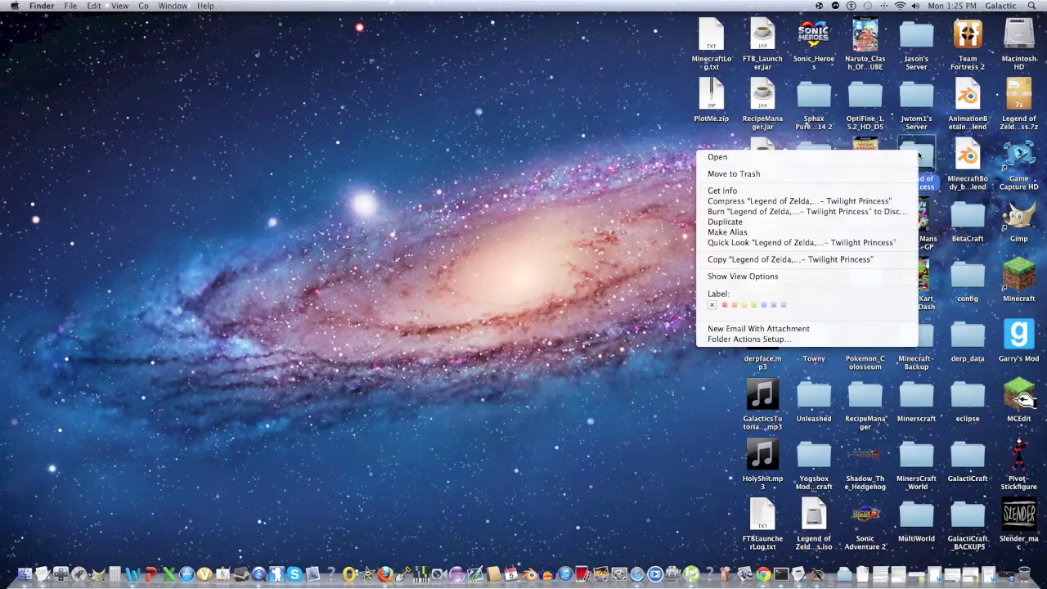
left_click(903, 175)
right_click(1024, 108)
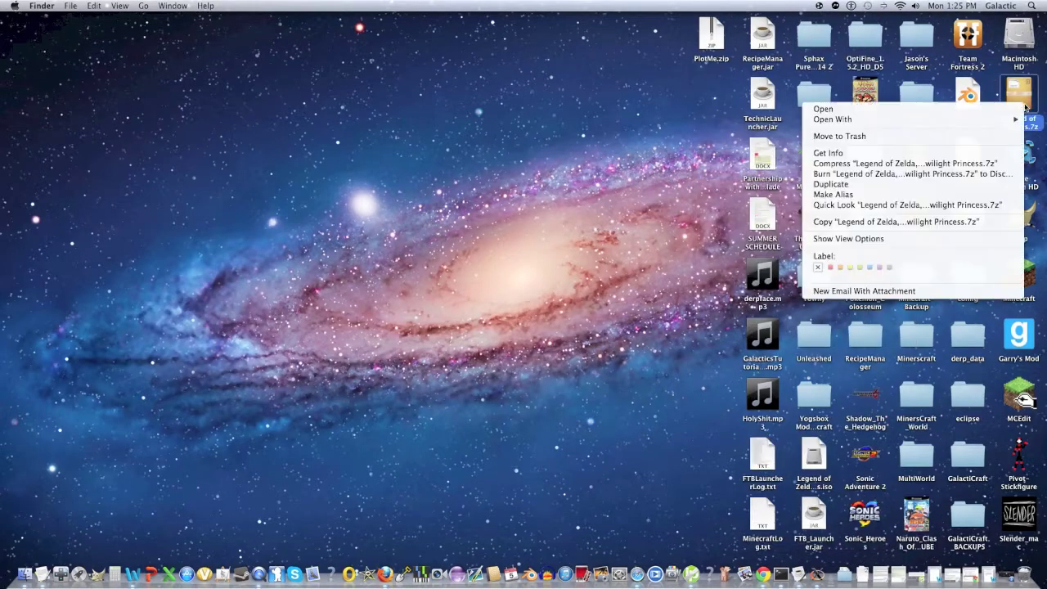
left_click(993, 137)
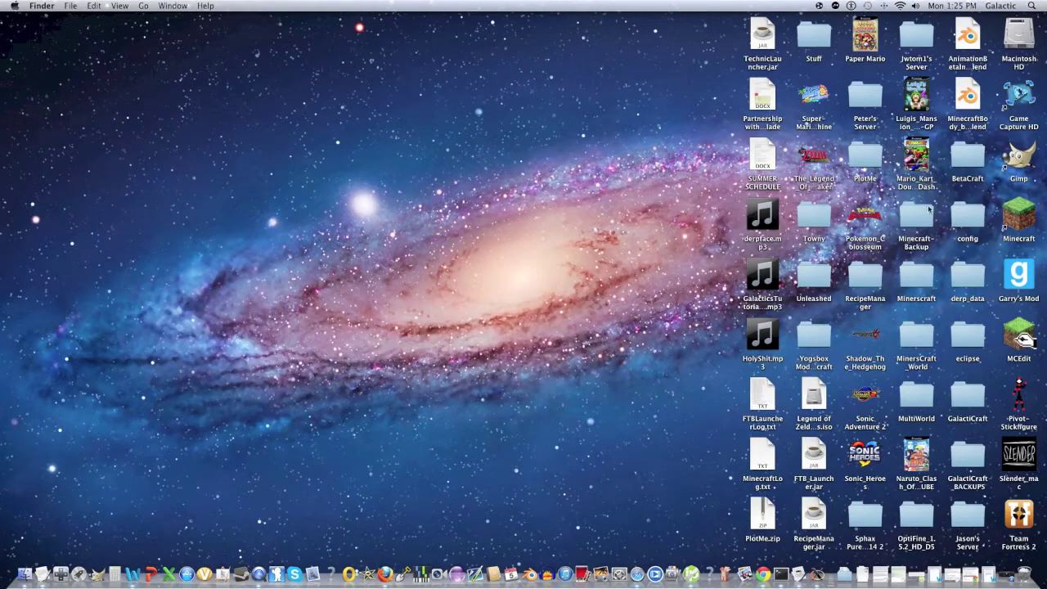
Show the Twilight Princess ISO's file info and try to use the GameCube cover from Google Images as its icon.
right_click(809, 409)
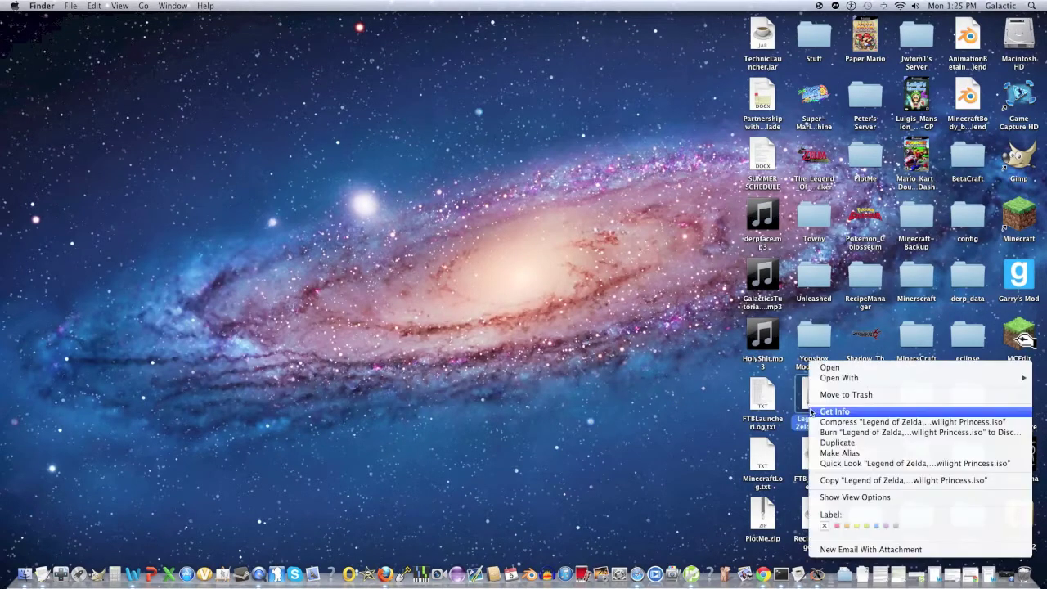
left_click(828, 411)
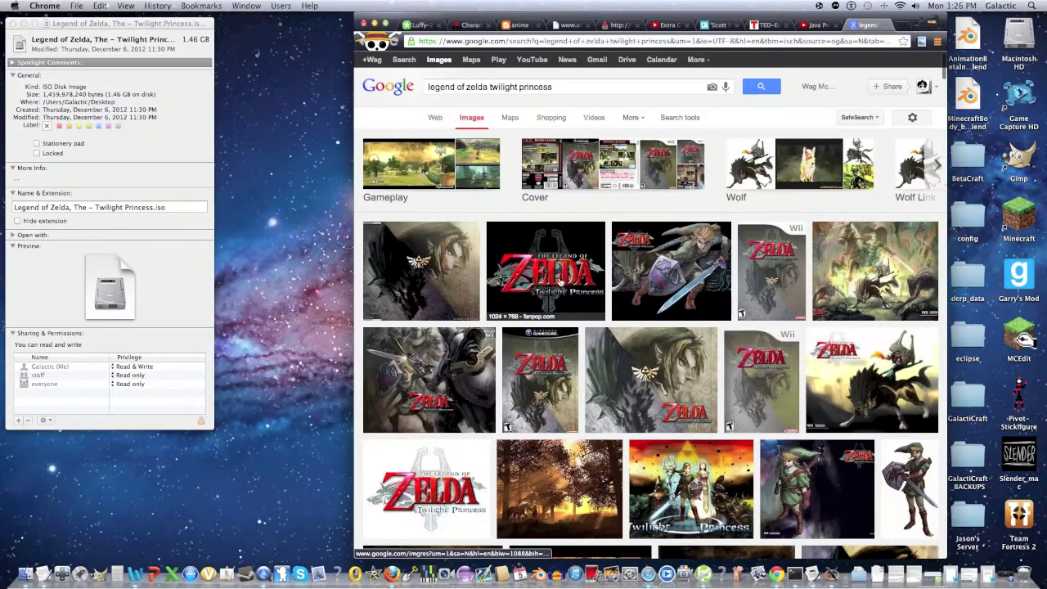
left_click(555, 350)
left_click_drag(523, 344, 133, 280)
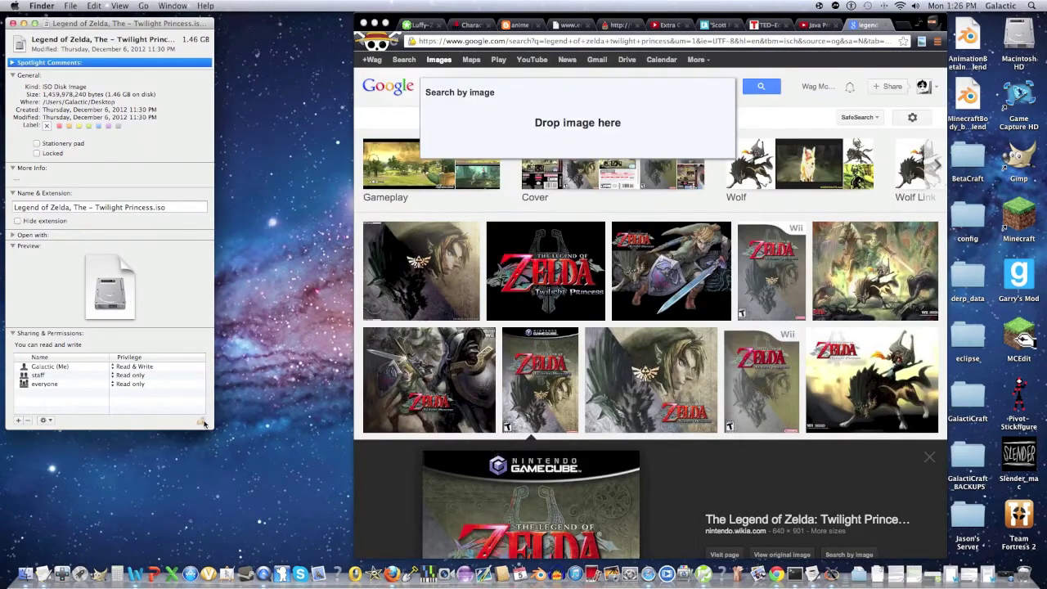
Unlock the ISO's file info with the account password, apply the GameCube cover as its icon and close the info window.
left_click(201, 421)
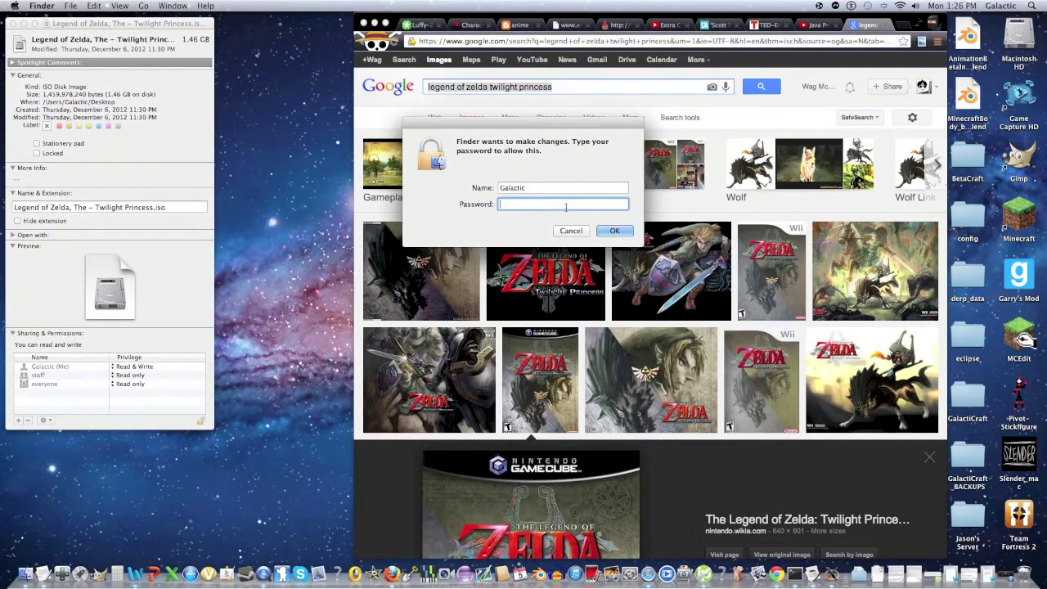
type("•••••••••••••")
key("Return")
left_click_drag(572, 231, 50, 76)
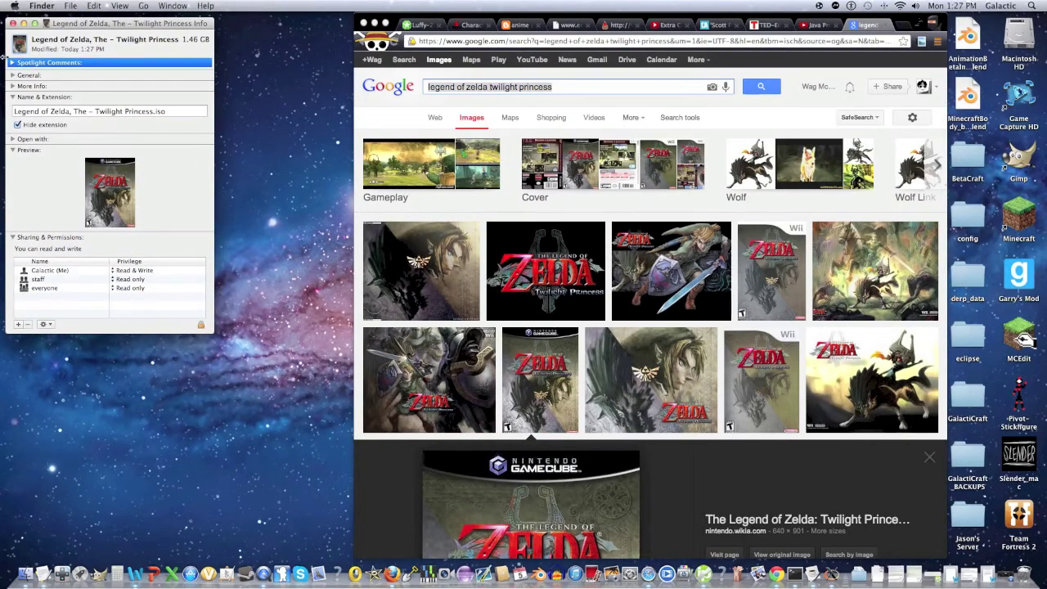
left_click(12, 23)
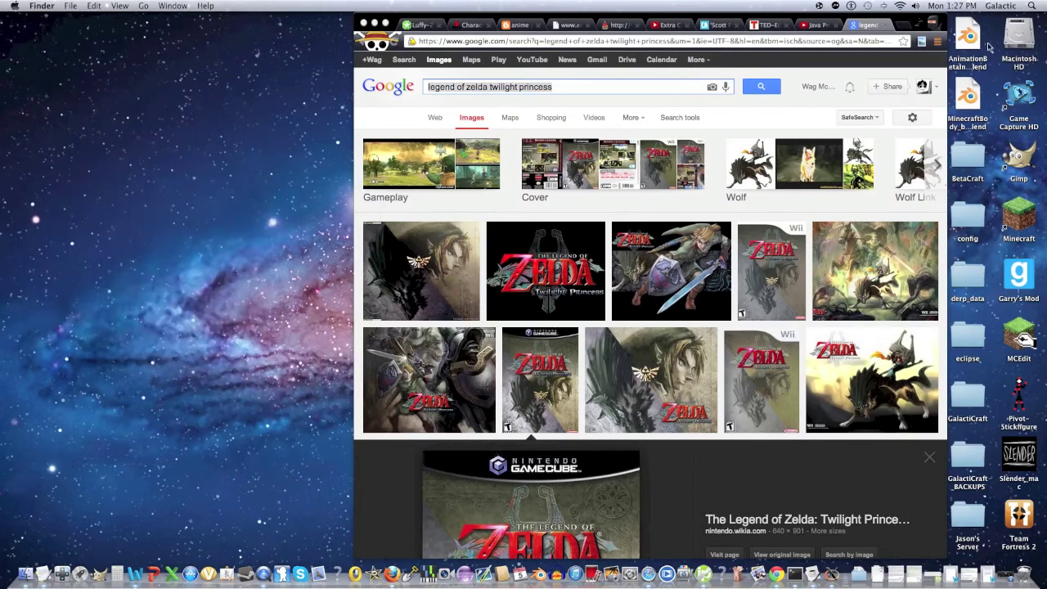
Hide Chrome, switch to Dolphin and load the Twilight Princess game file from the desktop.
left_click(909, 22)
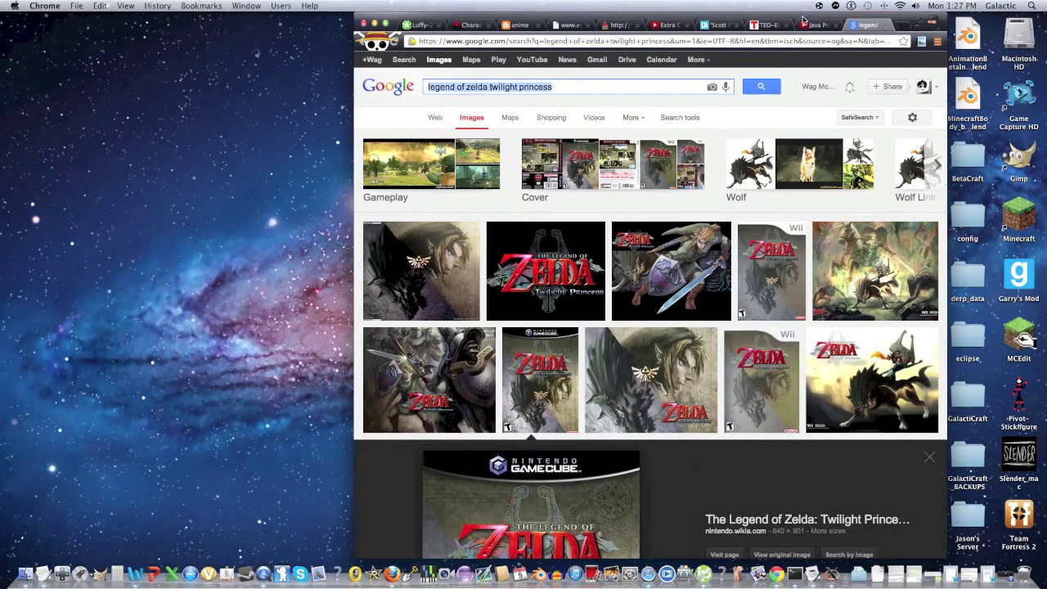
key("super+h")
left_click(275, 580)
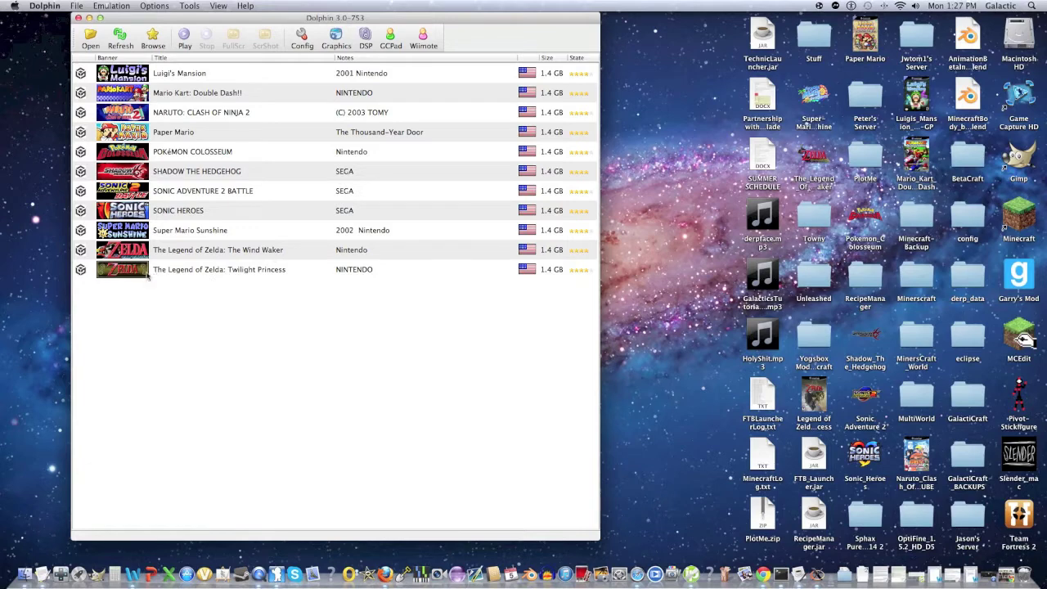
left_click(91, 39)
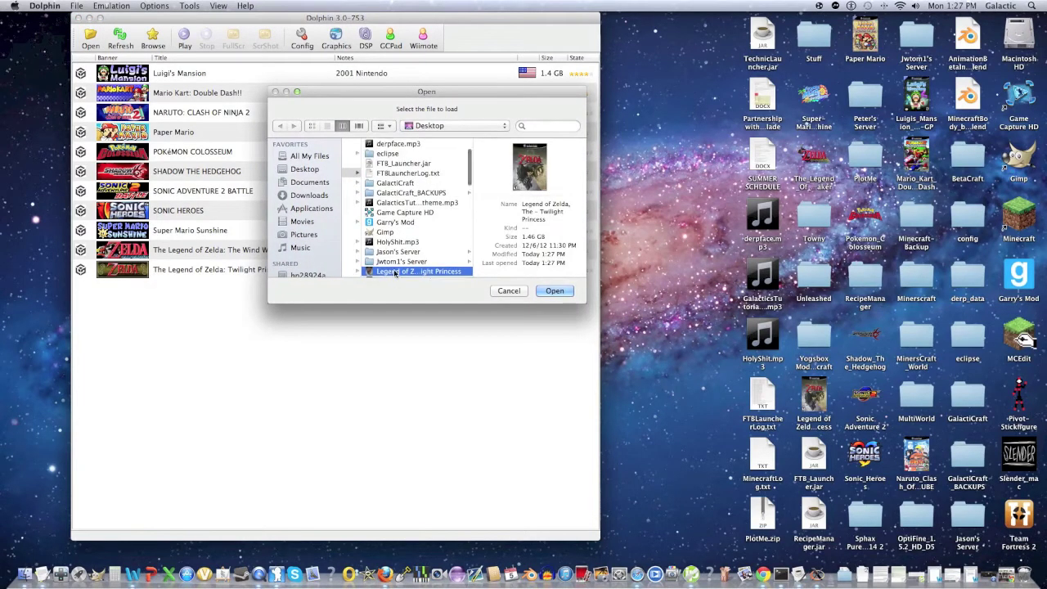
left_click(554, 291)
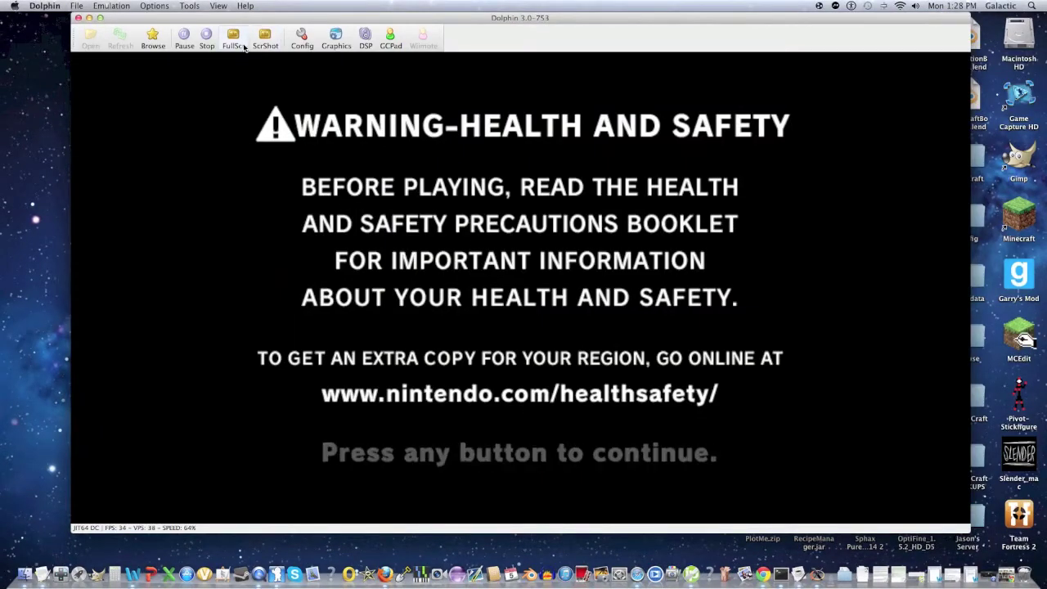
Stop the running game and launch The Legend of Zelda: Twilight Princess from the game list.
left_click(208, 41)
double_click(172, 269)
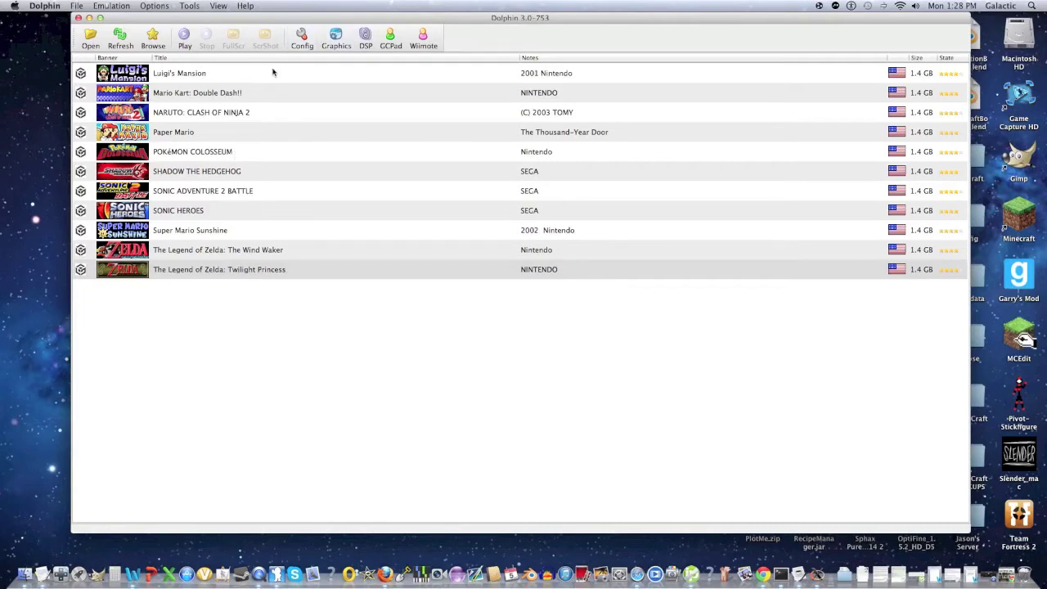
In Dolphin's general configuration, turn off Limit by FPS and set the framelimit to 65.
left_click(302, 45)
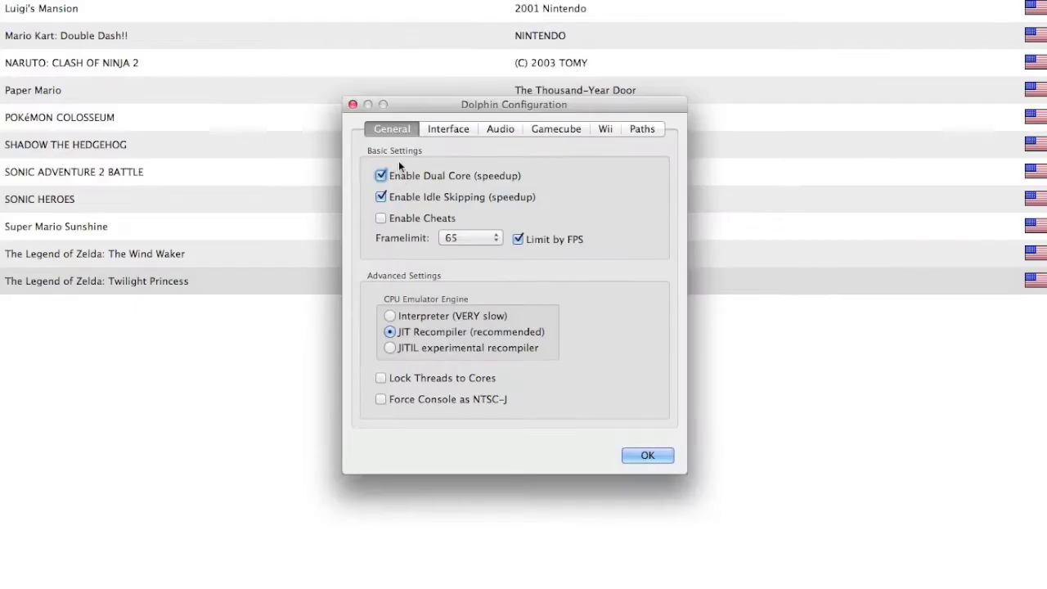
left_click(461, 237)
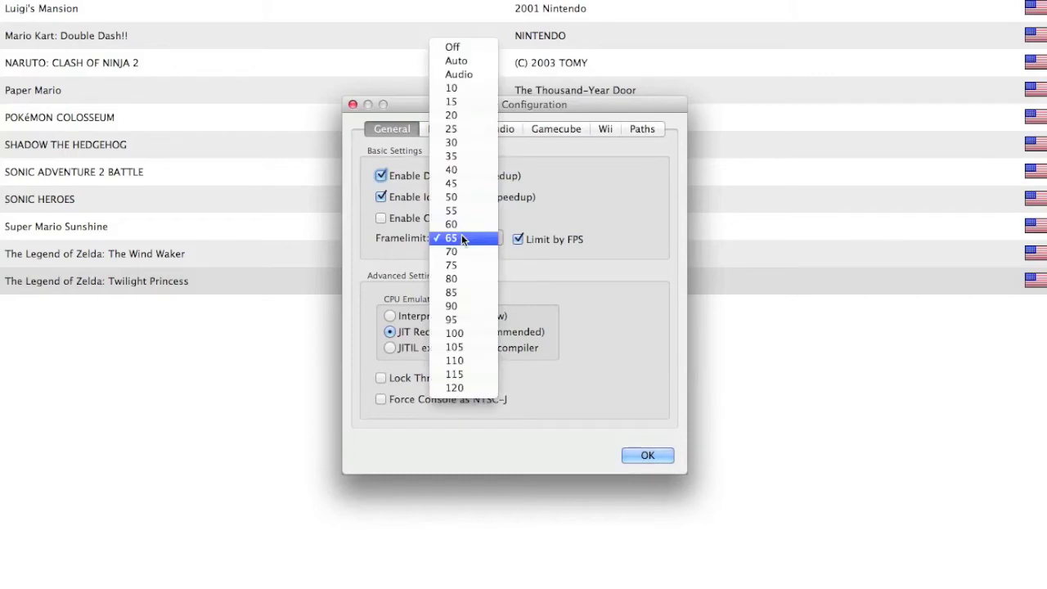
left_click(515, 239)
left_click(466, 238)
left_click(452, 47)
left_click(481, 238)
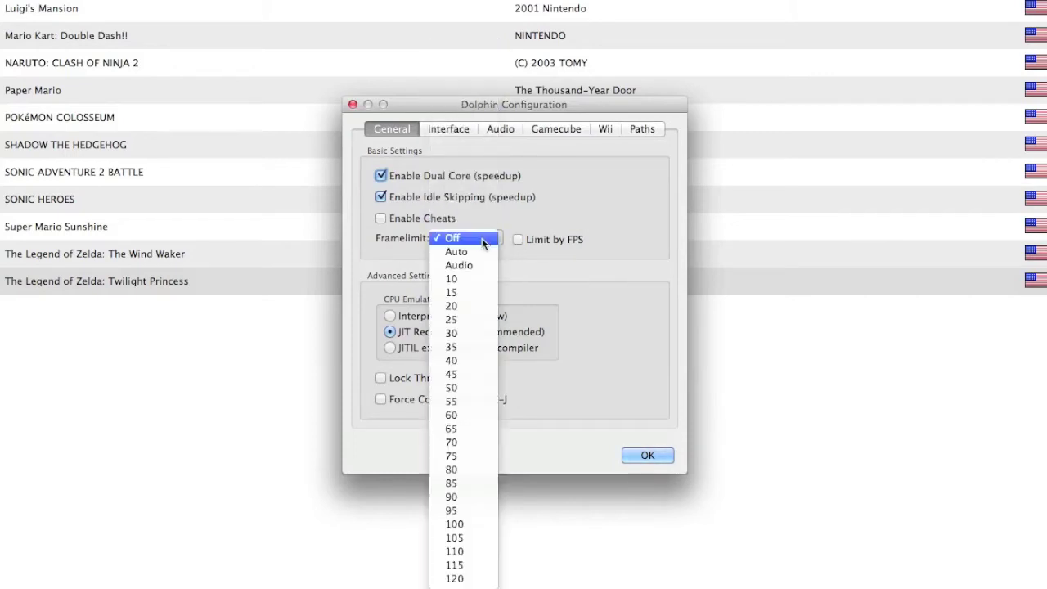
left_click(466, 428)
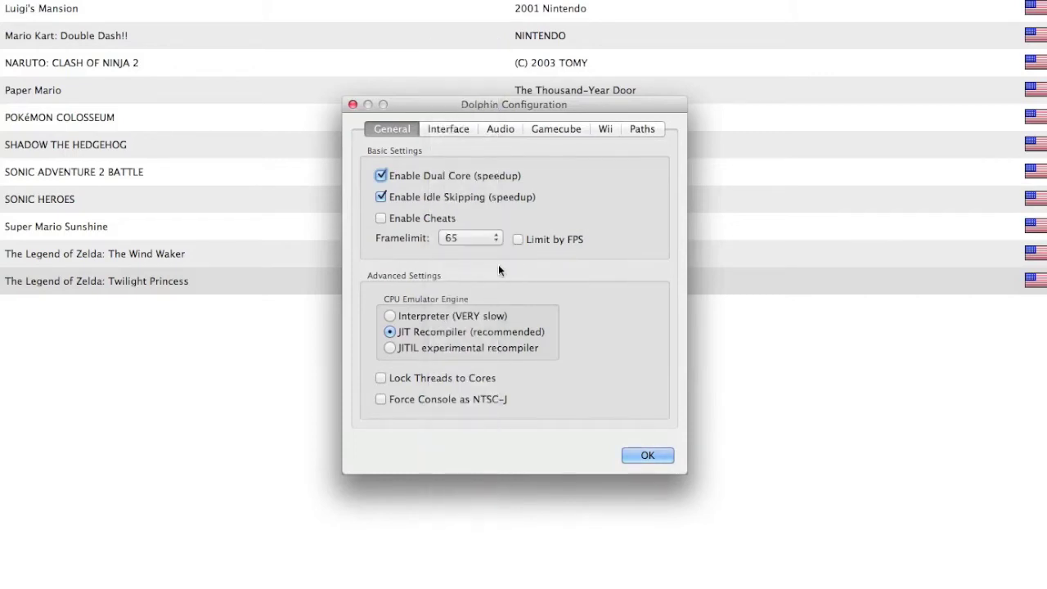
Look over the interface settings, set the audio backend to OpenAL and accept the configuration.
left_click(448, 129)
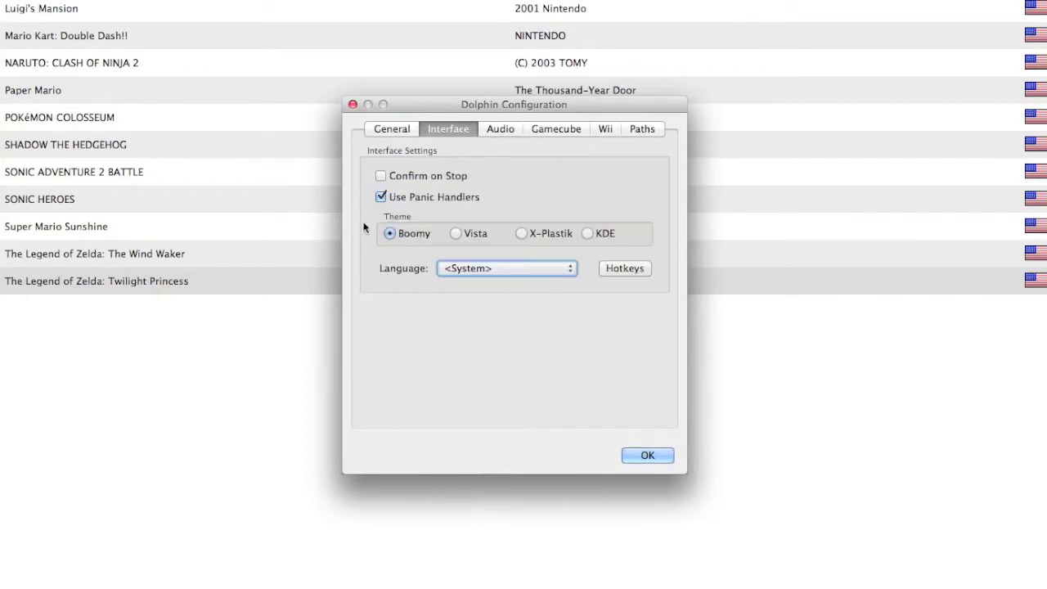
left_click(495, 129)
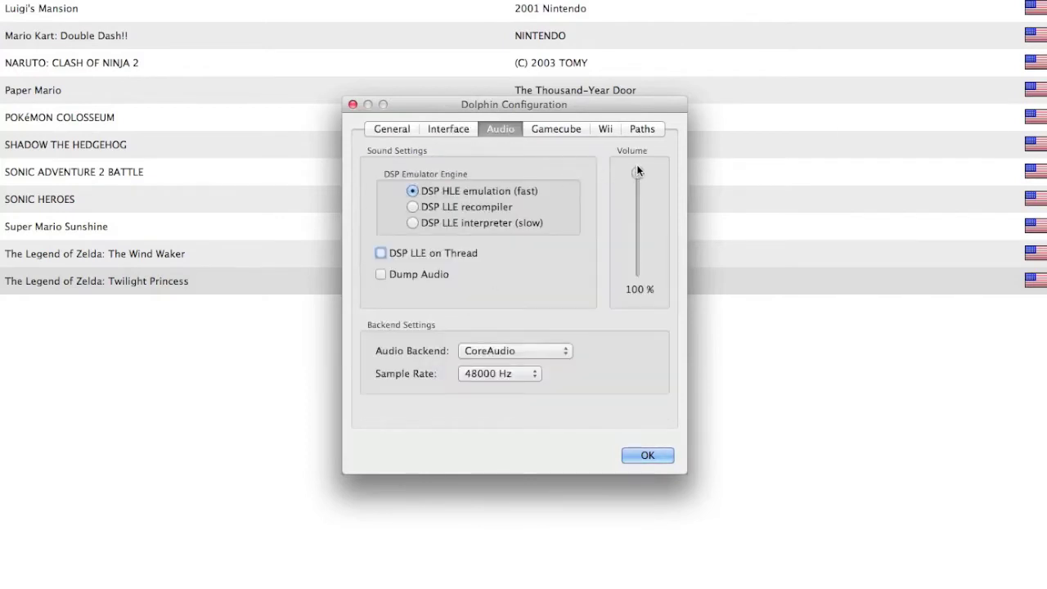
left_click(468, 353)
left_click(486, 337)
left_click(481, 351)
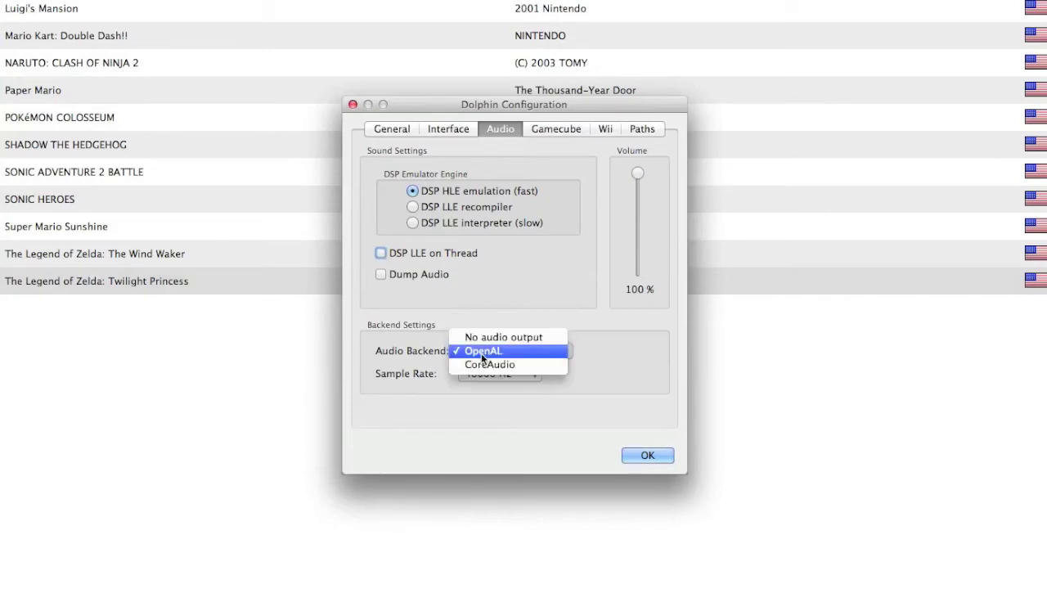
left_click(687, 424)
left_click(647, 455)
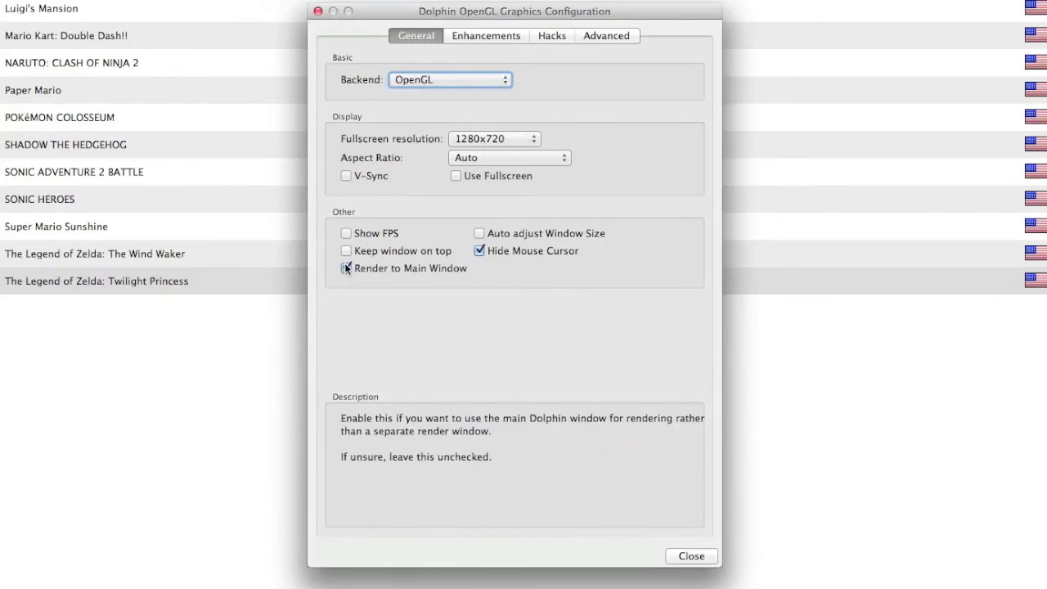
Examine the Enhancements, Hacks and Advanced graphics settings, and the DSP audio settings.
left_click(484, 36)
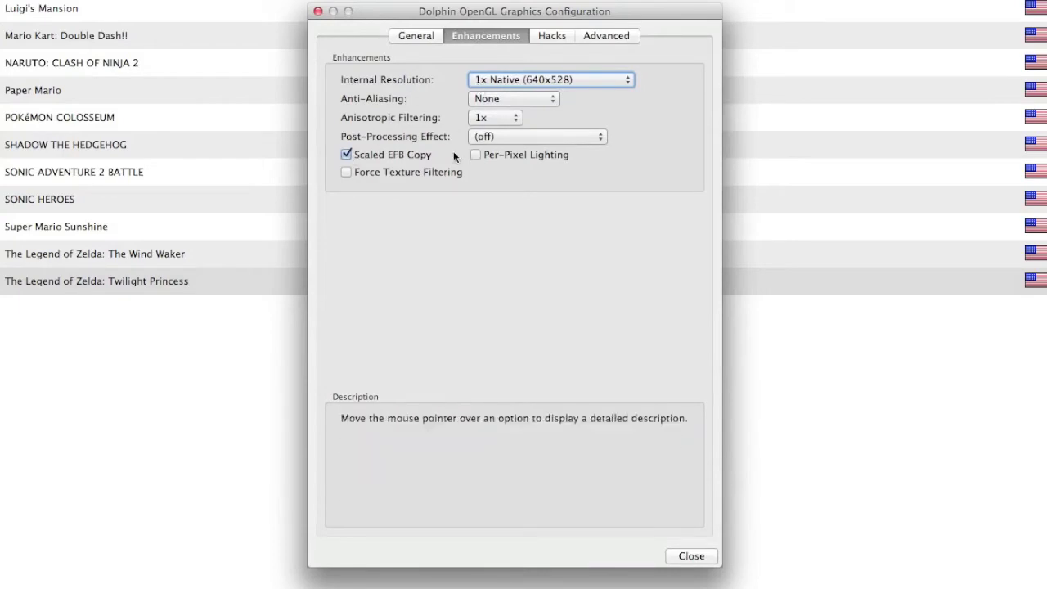
left_click(550, 36)
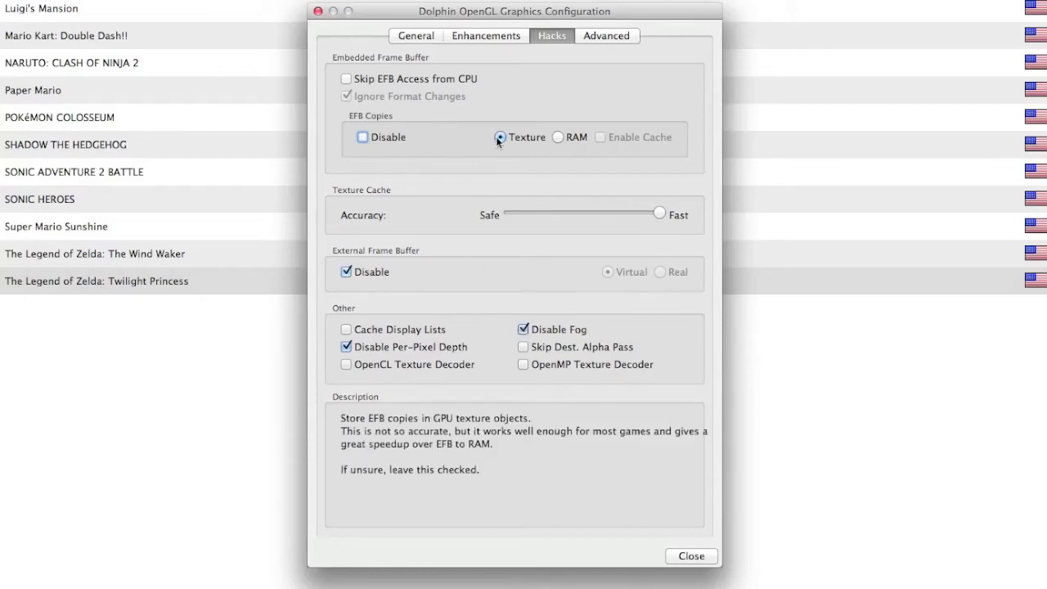
left_click(585, 37)
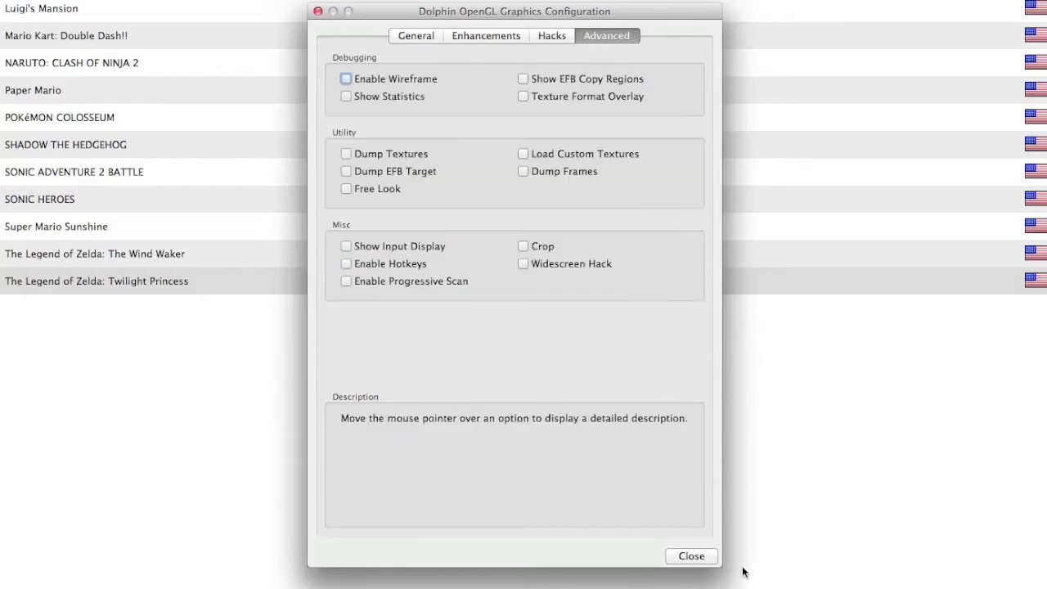
left_click(691, 555)
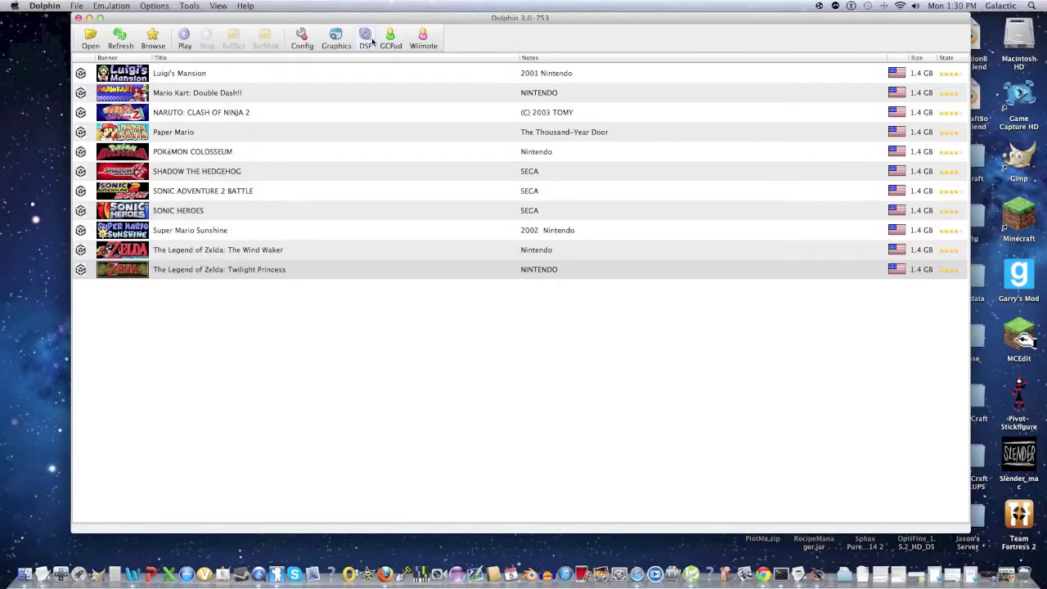
left_click(366, 40)
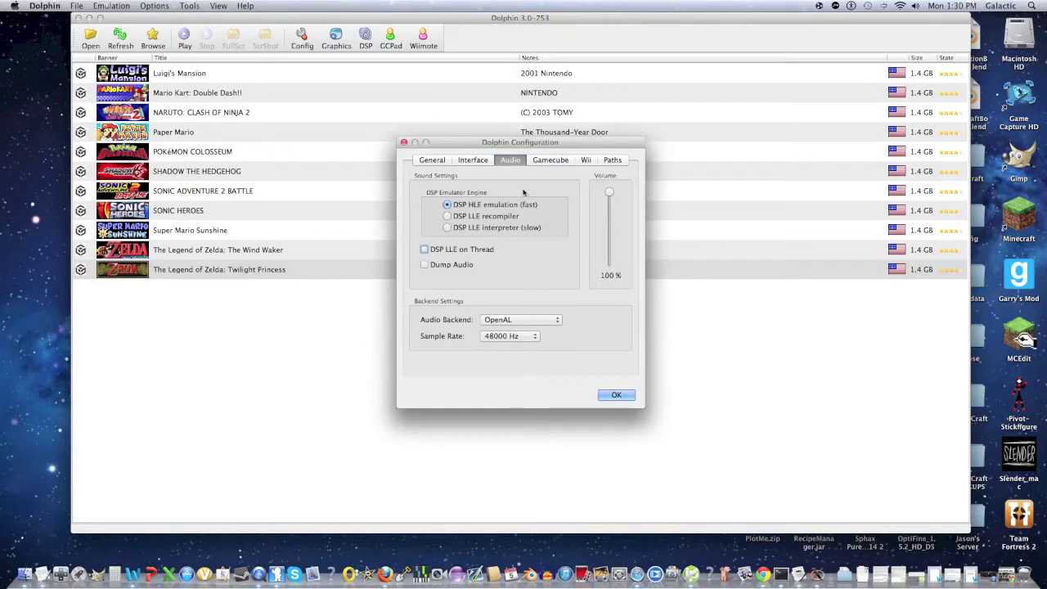
left_click(403, 143)
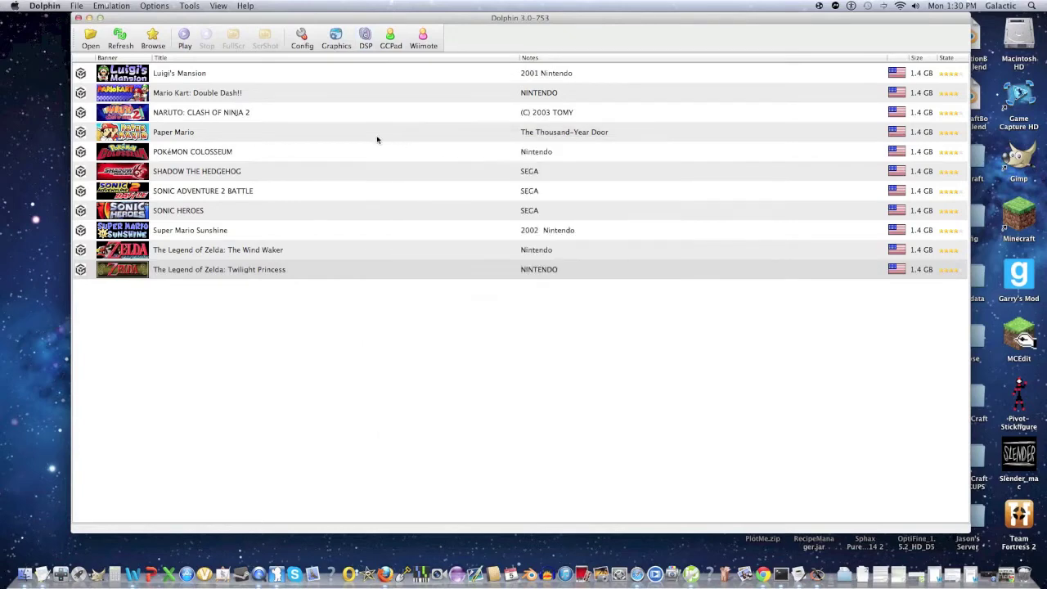
Configure the A and Start button mappings for Pad 1 in the GameCube controller configuration.
left_click(390, 35)
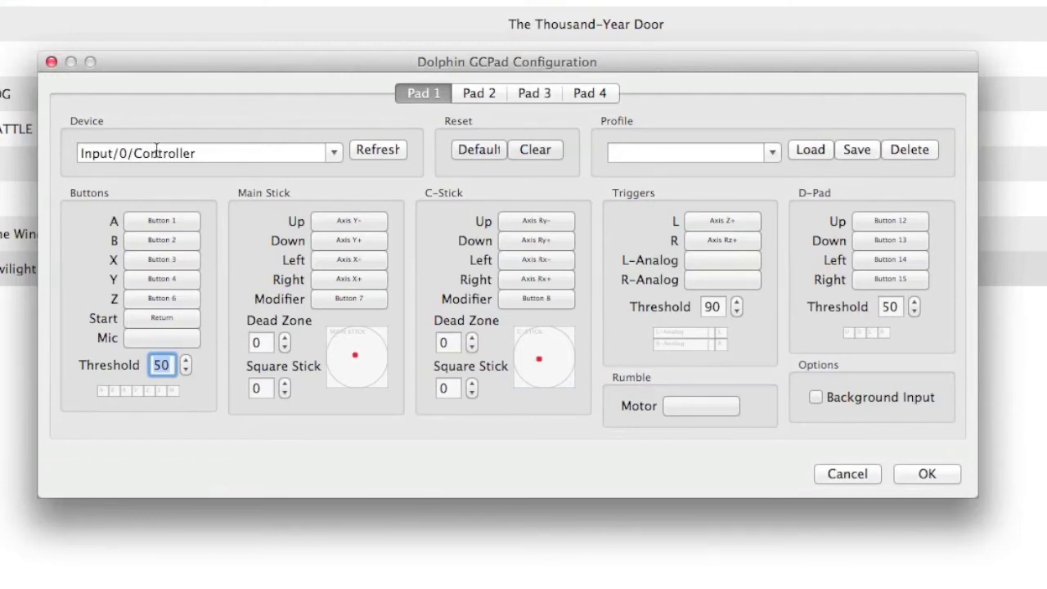
left_click(162, 217)
left_click(165, 223)
left_click(165, 223)
left_click(165, 223)
left_click(153, 217)
left_click(150, 317)
left_click(161, 220)
left_click(165, 223)
left_click(165, 223)
left_click(166, 223)
left_click(150, 317)
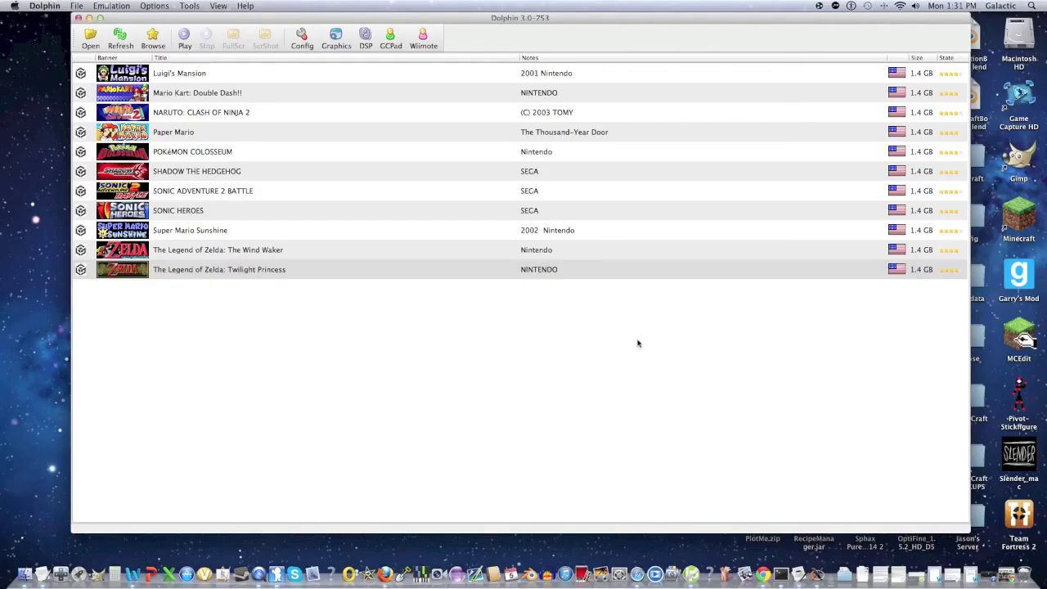
Close Dolphin and restore the minimized Google Images browser window.
left_click(78, 18)
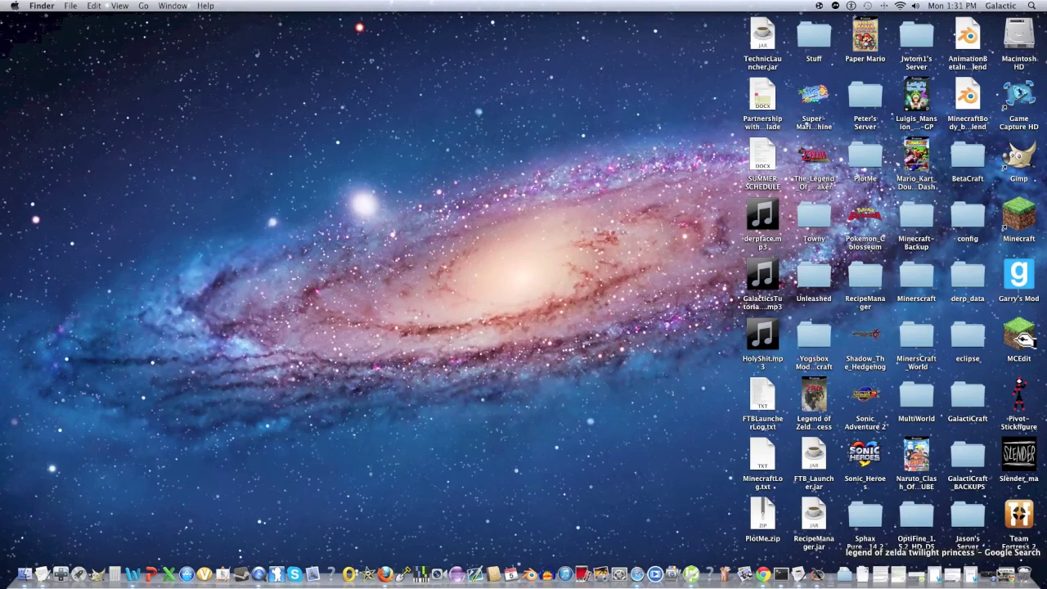
left_click(998, 575)
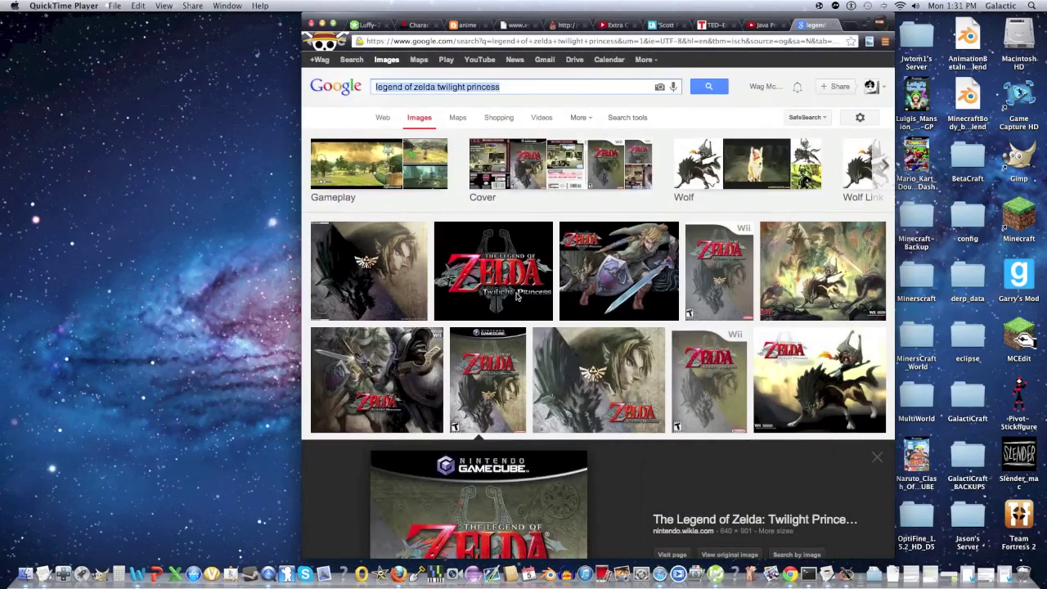